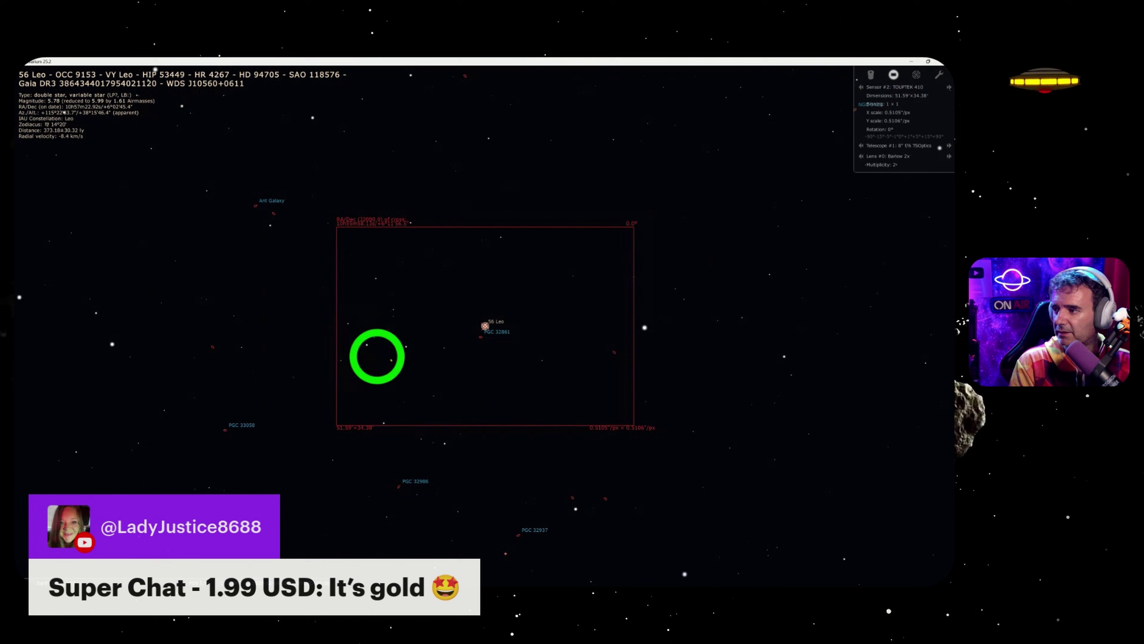
- Zoom out in Stellarium to find comet 3I/ATLAS inside the sensor frame
{"action": "scroll", "coordinate": [377, 356], "scroll_direction": "down", "scroll_amount": 5}
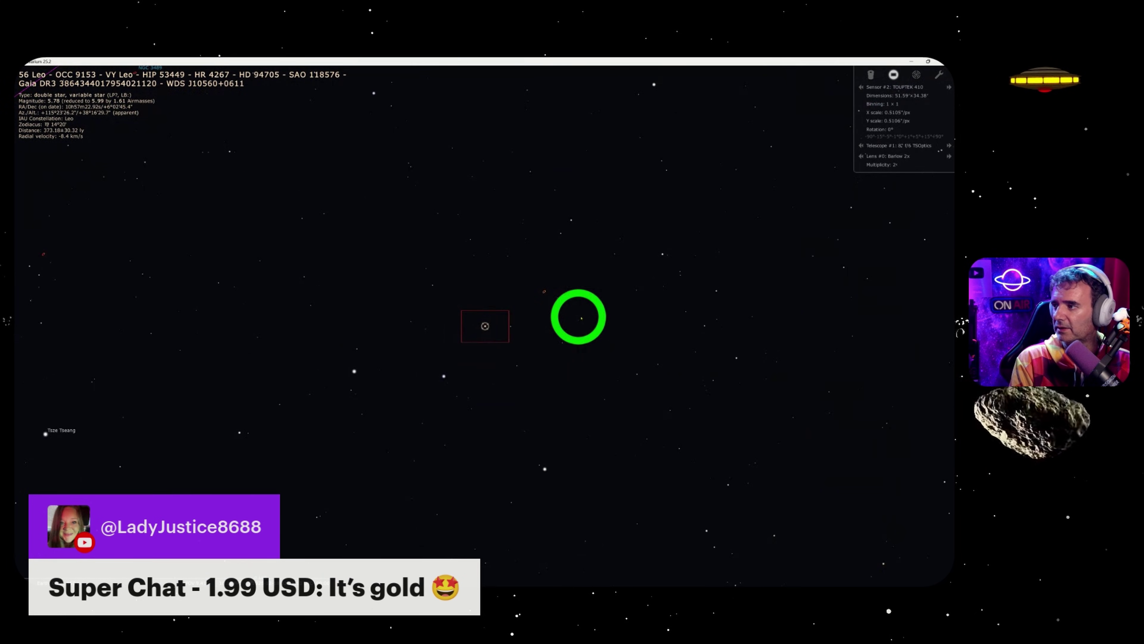
{"action": "scroll", "coordinate": [581, 316], "scroll_direction": "down", "scroll_amount": 3}
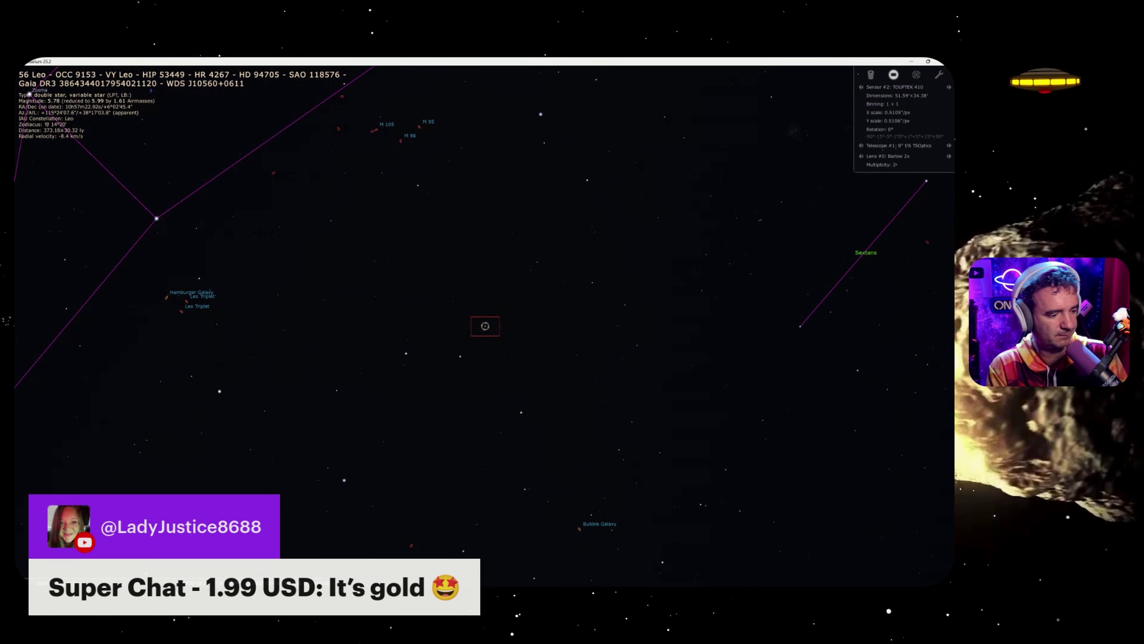
{"action": "scroll", "coordinate": [559, 356], "scroll_direction": "down", "scroll_amount": 5}
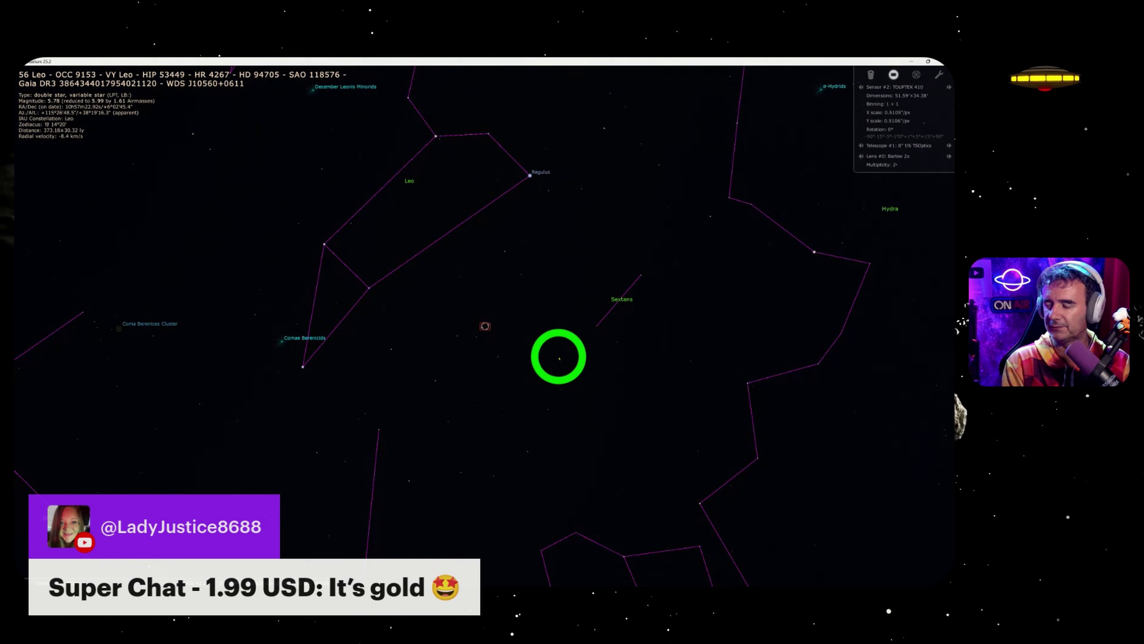
- Move SharpCap's Push-To Assistant aside, recheck 3I/ATLAS in Stellarium, then minimise Stellarium
{"action": "key", "text": "alt+Tab"}
{"action": "left_click_drag", "start_coordinate": [672, 179], "coordinate": [761, 146]}
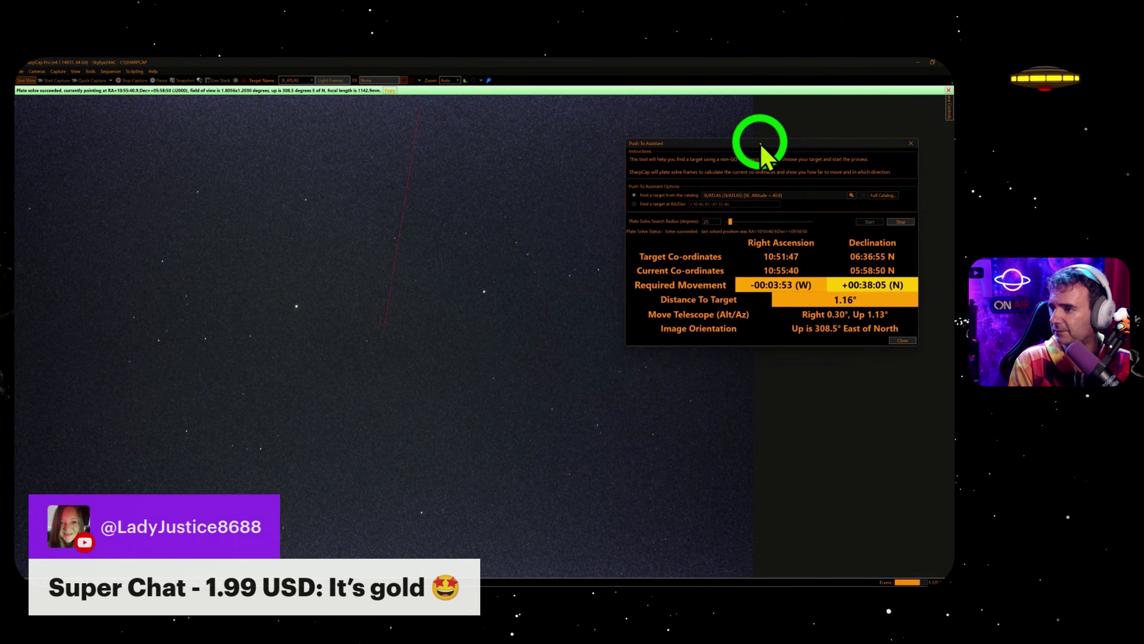
{"action": "key", "text": "alt+Tab"}
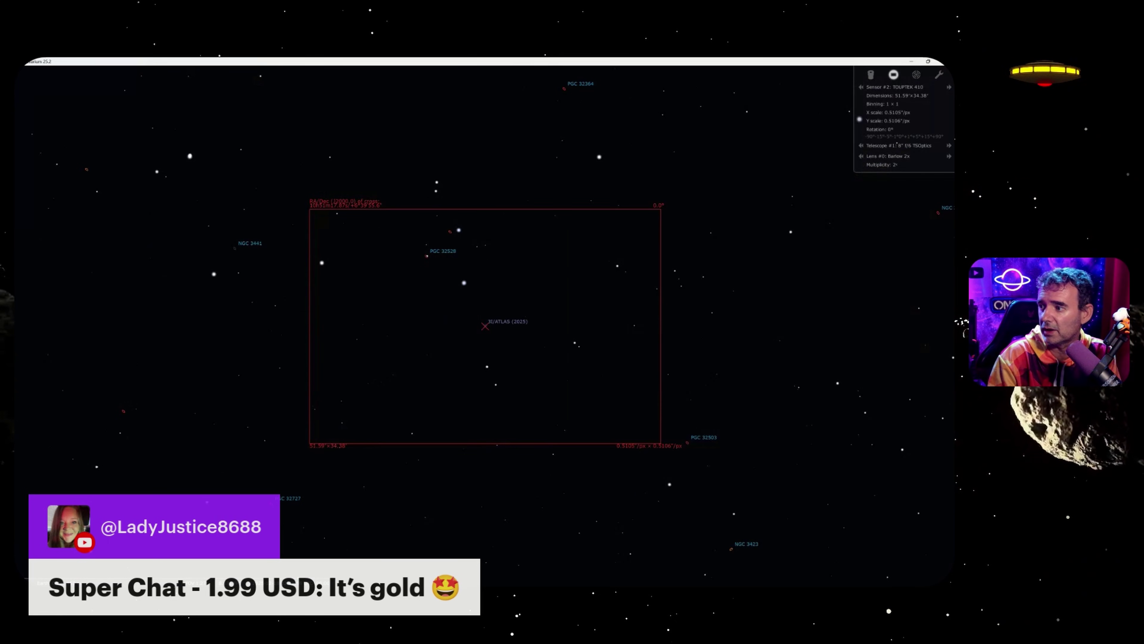
{"action": "key", "text": "super+Down"}
{"action": "key", "text": "super+Down"}
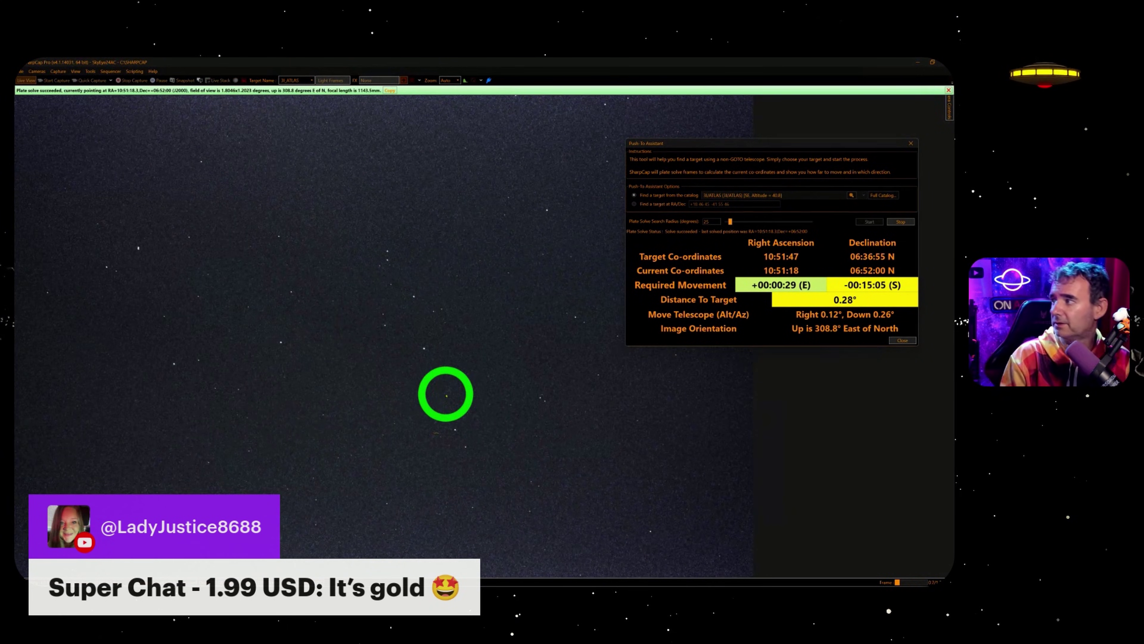
- Stop plate solving, close the Push-To Assistant, and centre the red ROI box on the image
{"action": "left_click", "coordinate": [901, 222]}
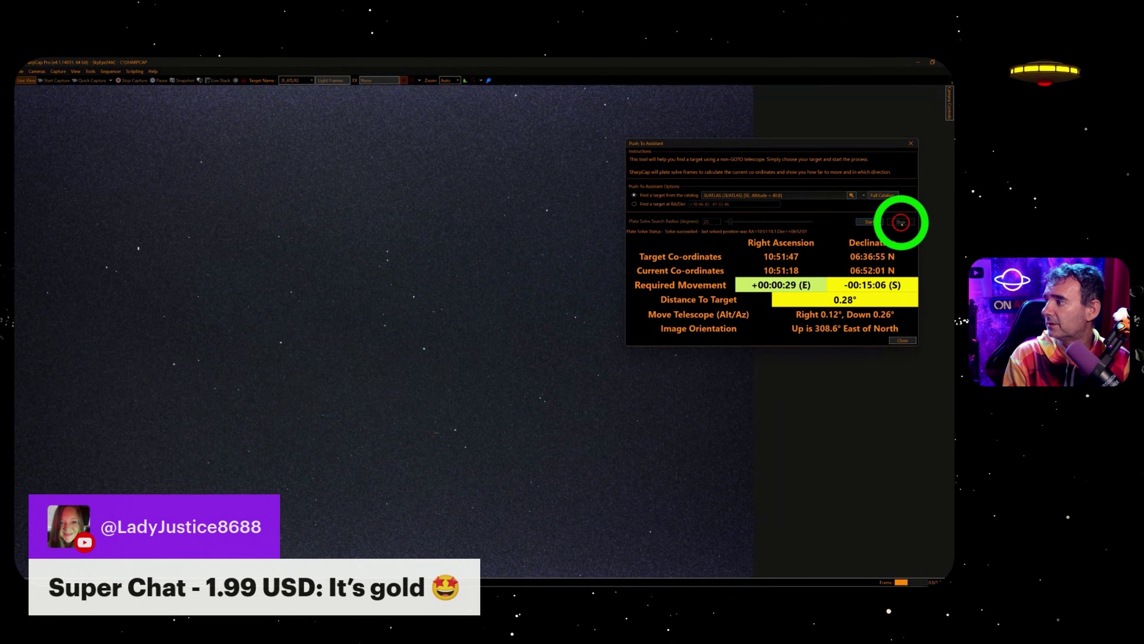
{"action": "left_click", "coordinate": [903, 340]}
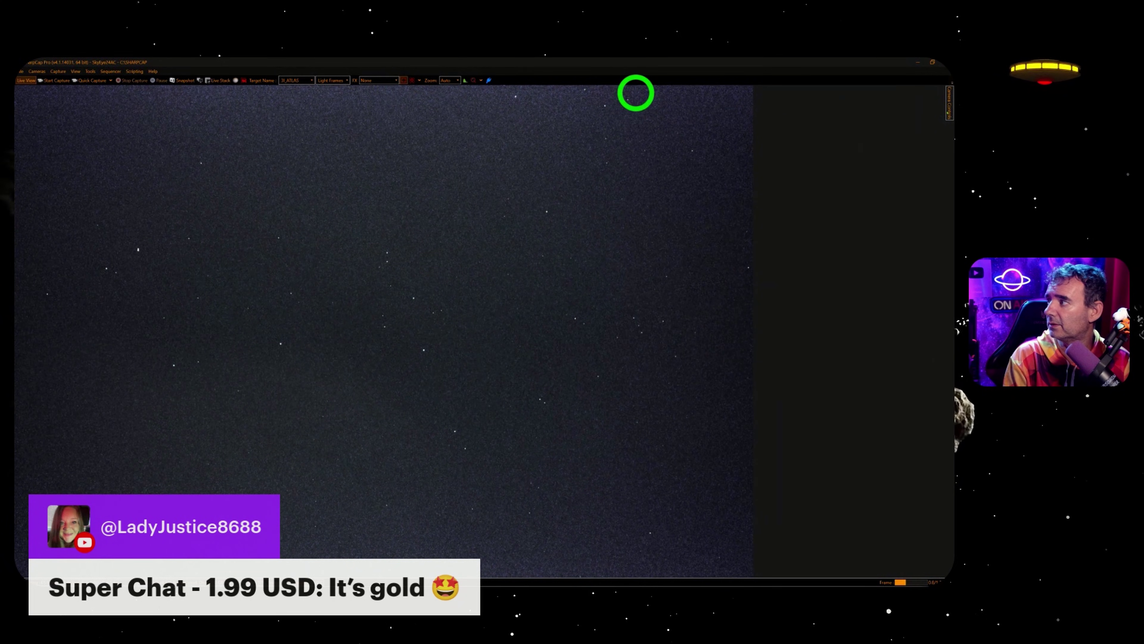
{"action": "left_click", "coordinate": [949, 102]}
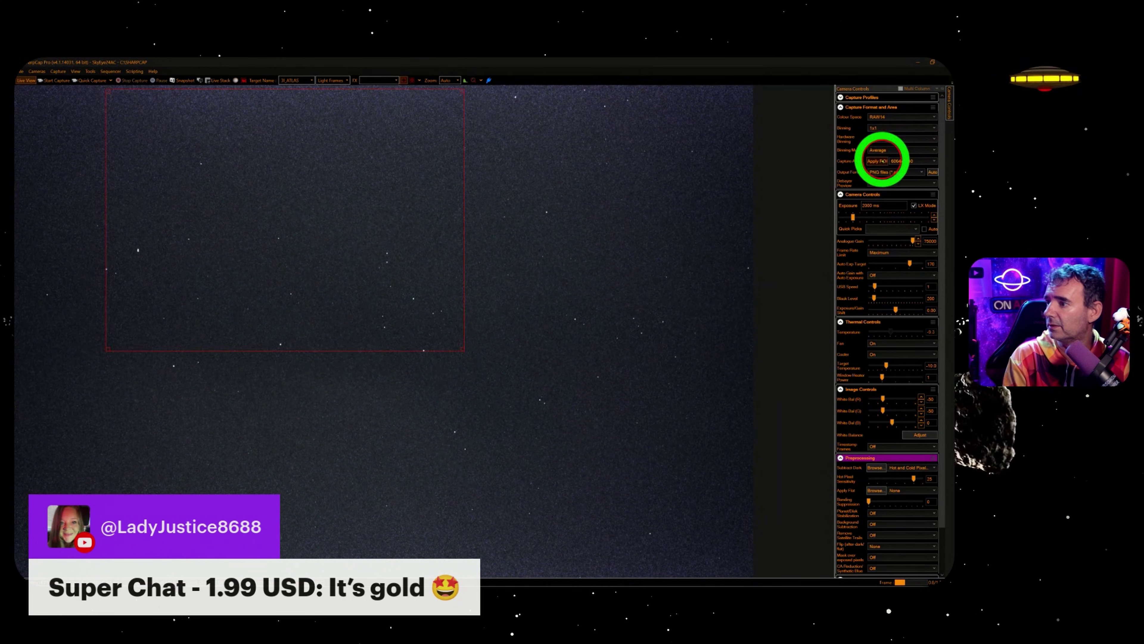
{"action": "left_click_drag", "start_coordinate": [306, 192], "coordinate": [451, 323]}
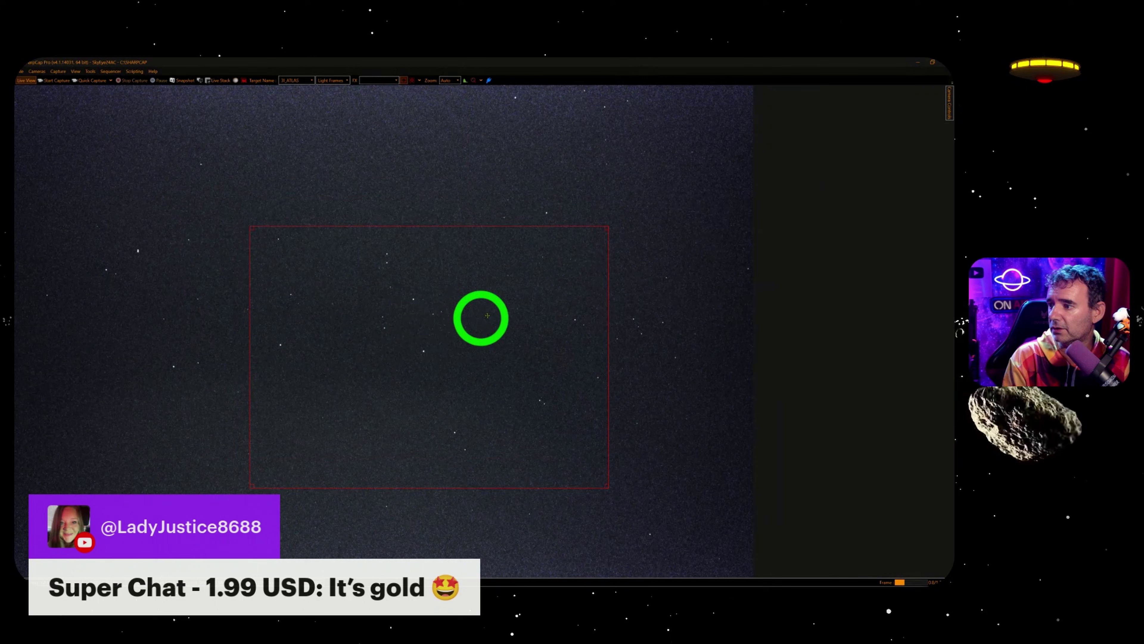
{"action": "left_click_drag", "start_coordinate": [520, 337], "coordinate": [527, 343]}
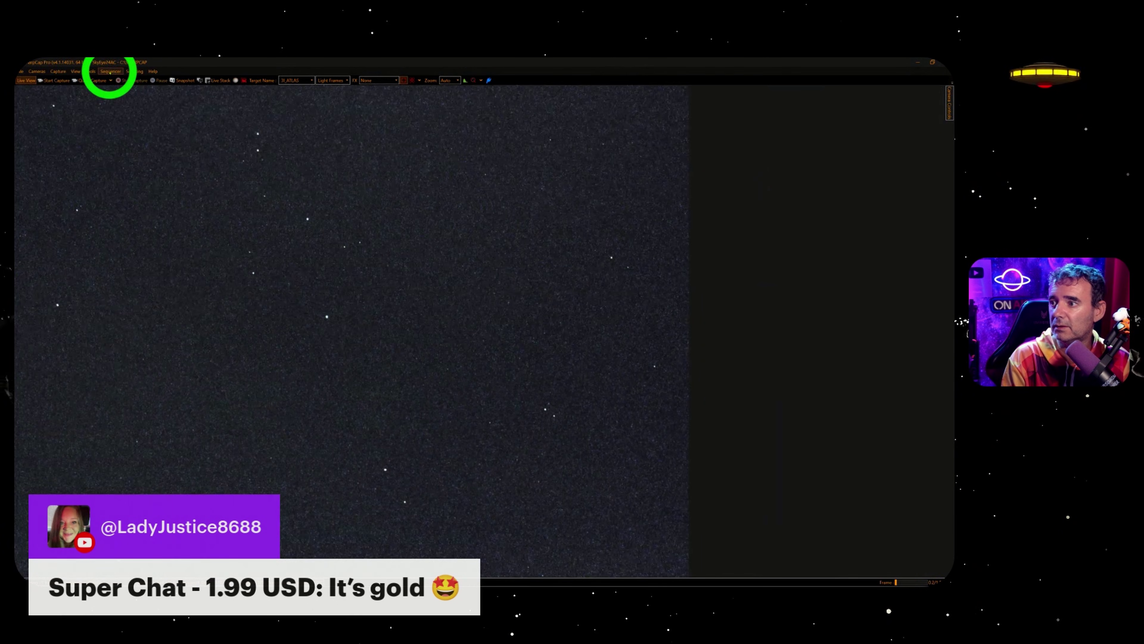
- Run the recent 'TOUPTEK 4s NO FOV.scs' sequence and zoom into the live view
{"action": "left_click", "coordinate": [110, 71]}
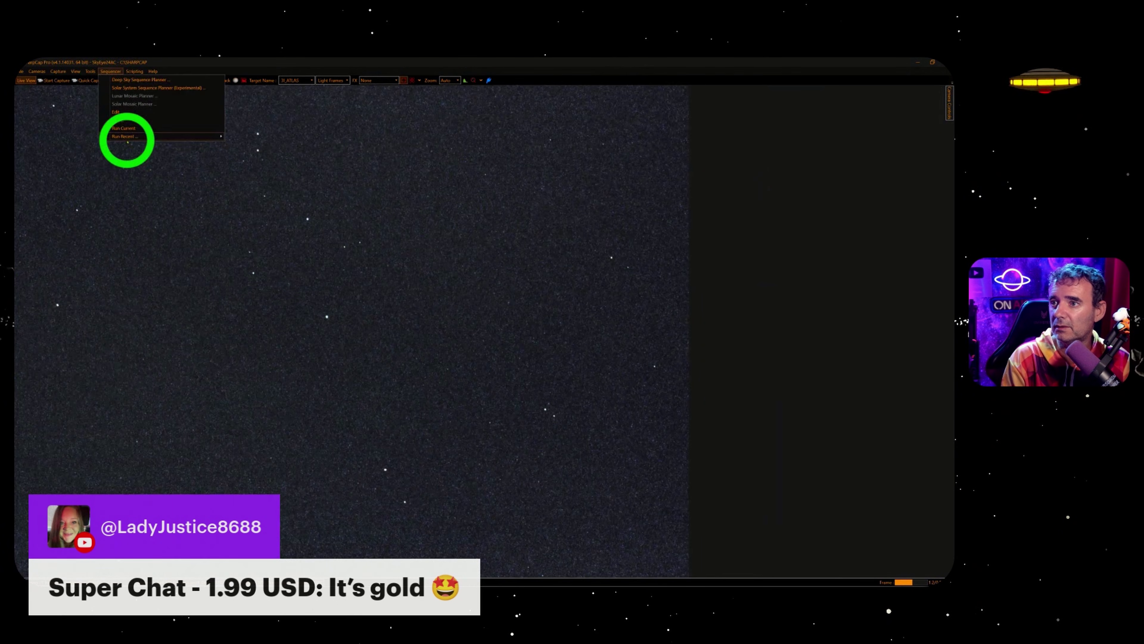
{"action": "mouse_move", "coordinate": [142, 136]}
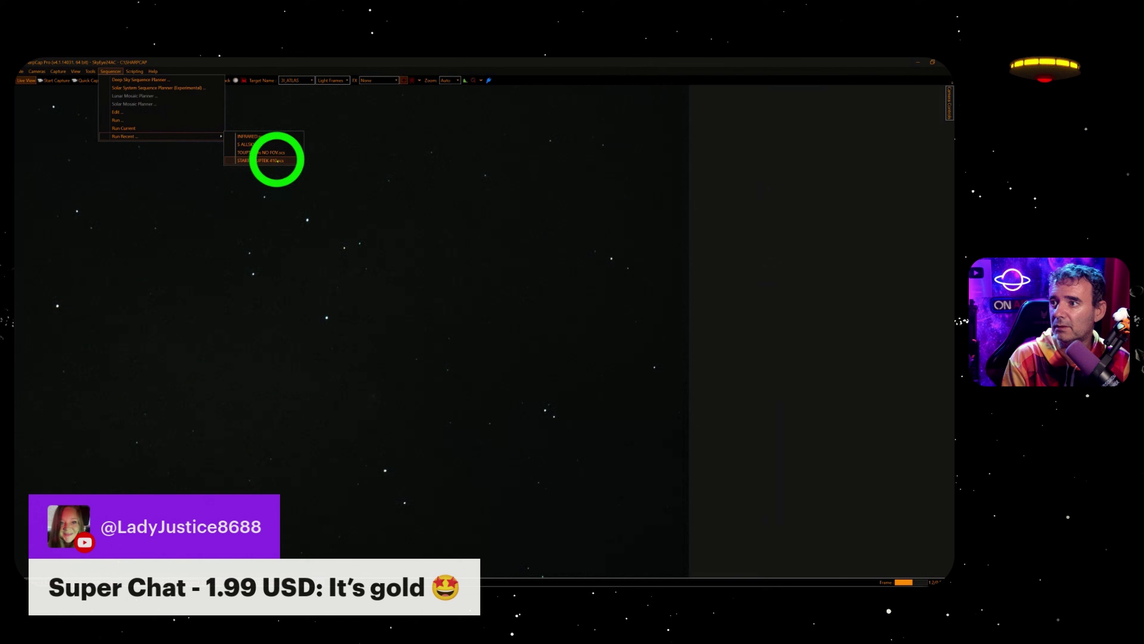
{"action": "left_click", "coordinate": [267, 152]}
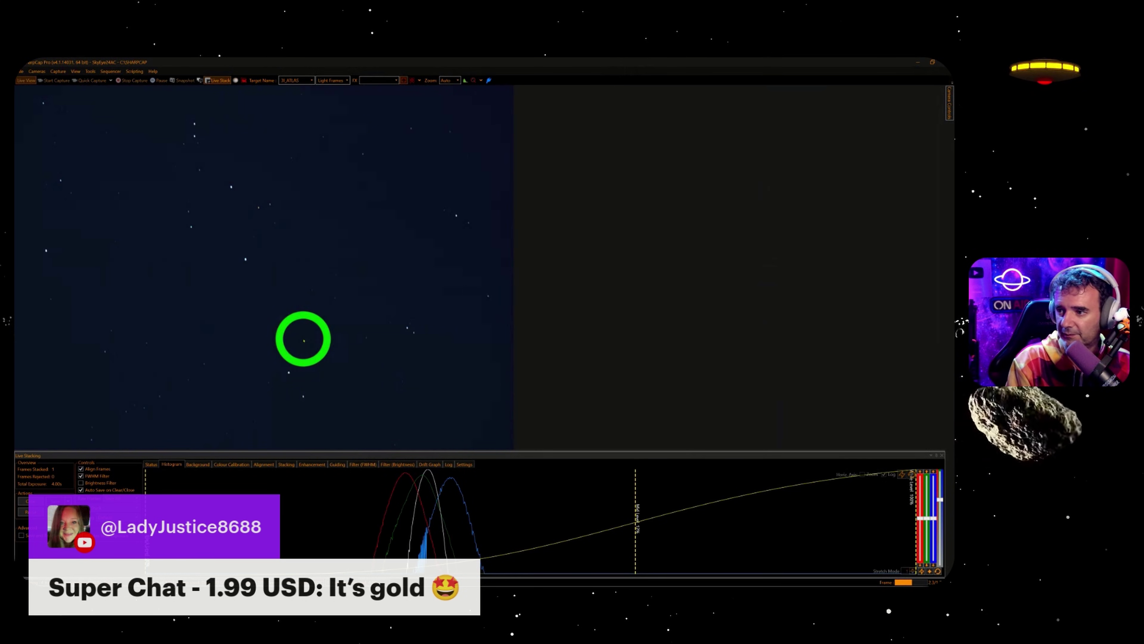
{"action": "scroll", "coordinate": [303, 339], "scroll_direction": "up", "scroll_amount": 5}
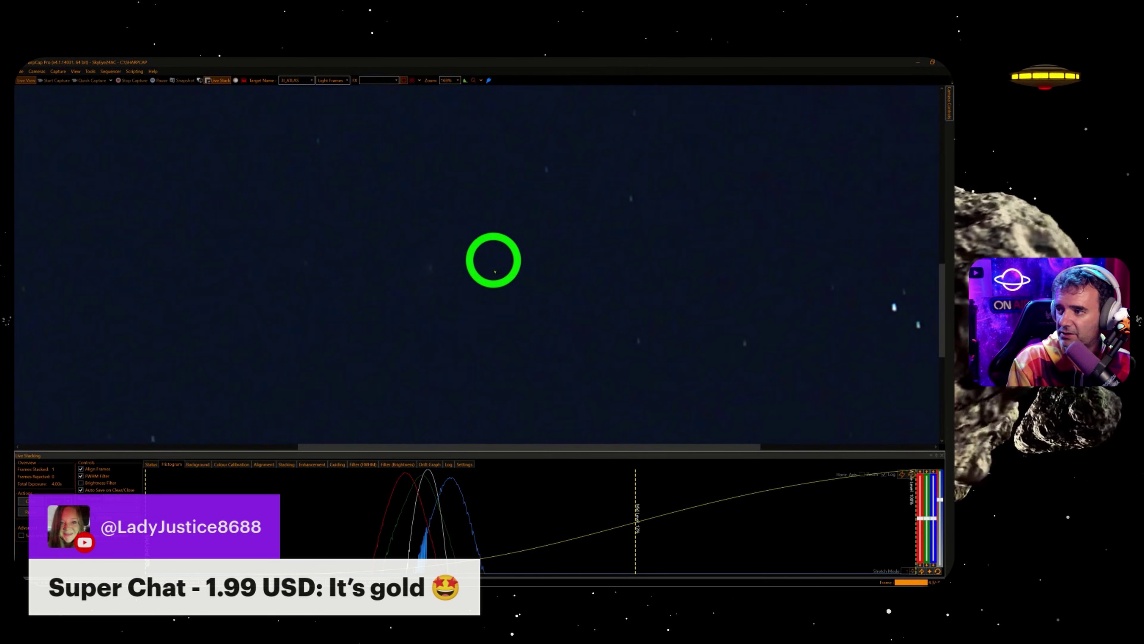
{"action": "scroll", "coordinate": [494, 270], "scroll_direction": "up", "scroll_amount": 2}
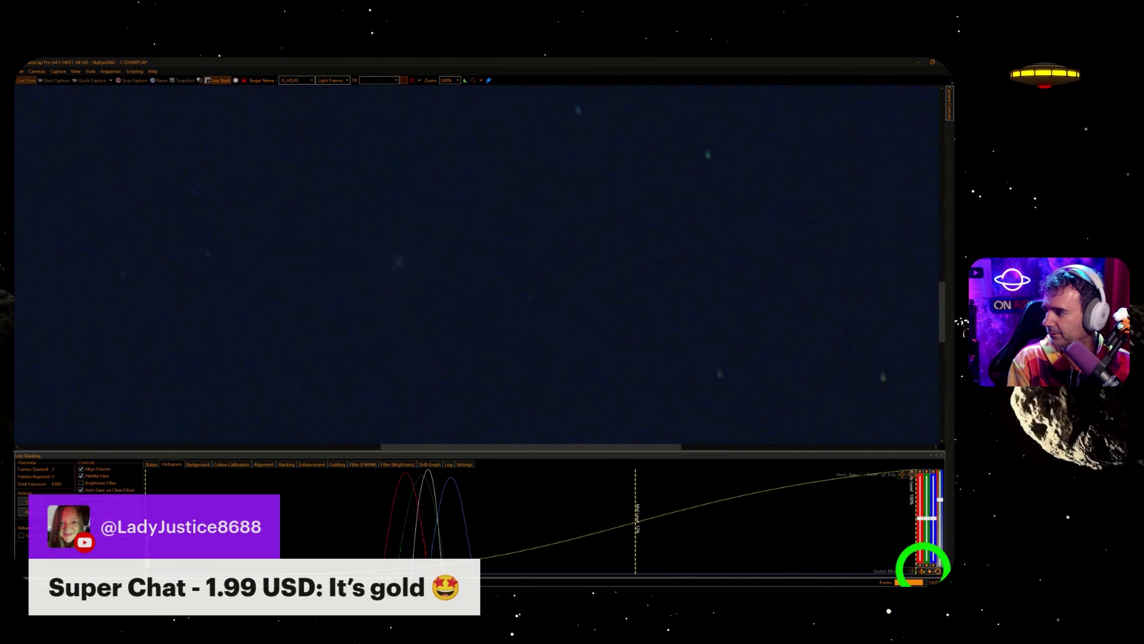
- Apply colour balance and Auto Stretch to the live stack, then zoom in on the comet
{"action": "left_click", "coordinate": [922, 569]}
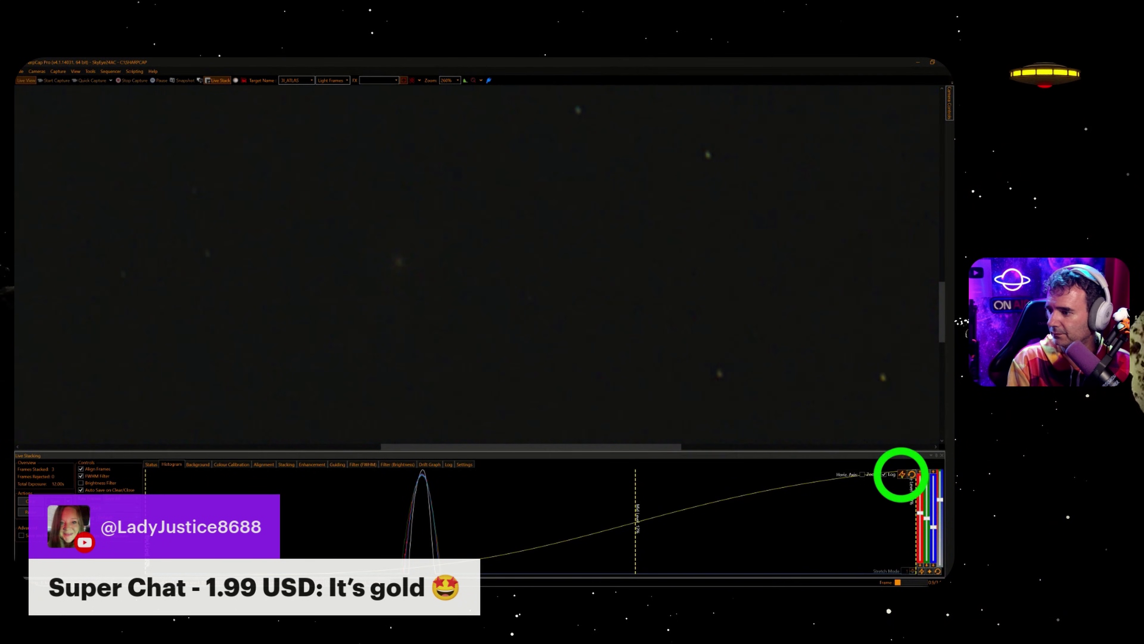
{"action": "left_click", "coordinate": [902, 474]}
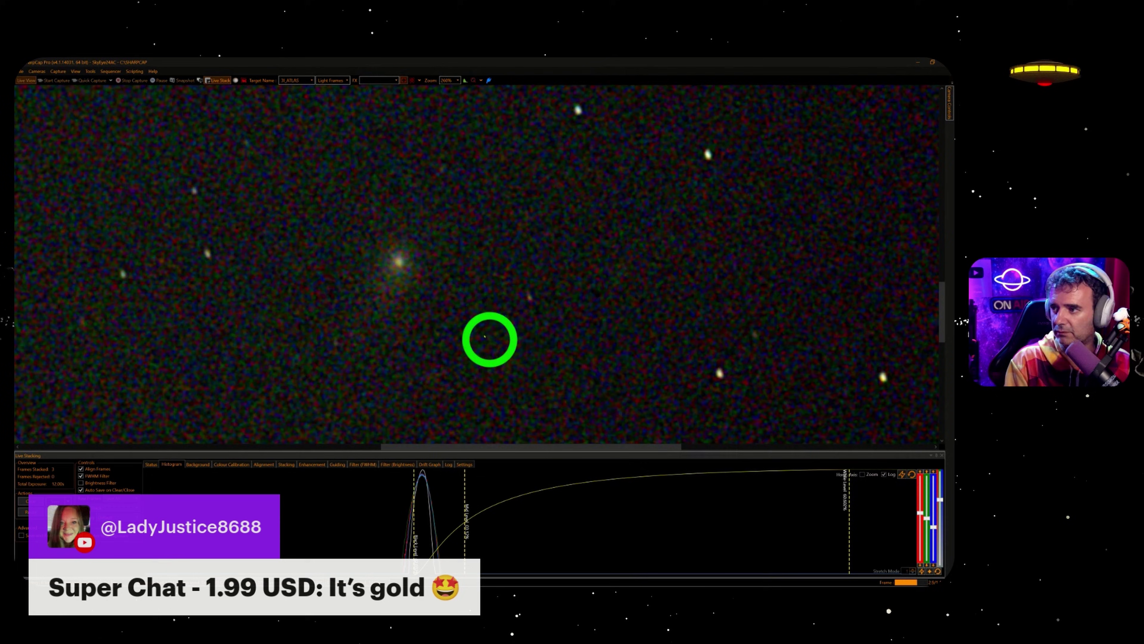
{"action": "scroll", "coordinate": [485, 336], "scroll_direction": "up", "scroll_amount": 1}
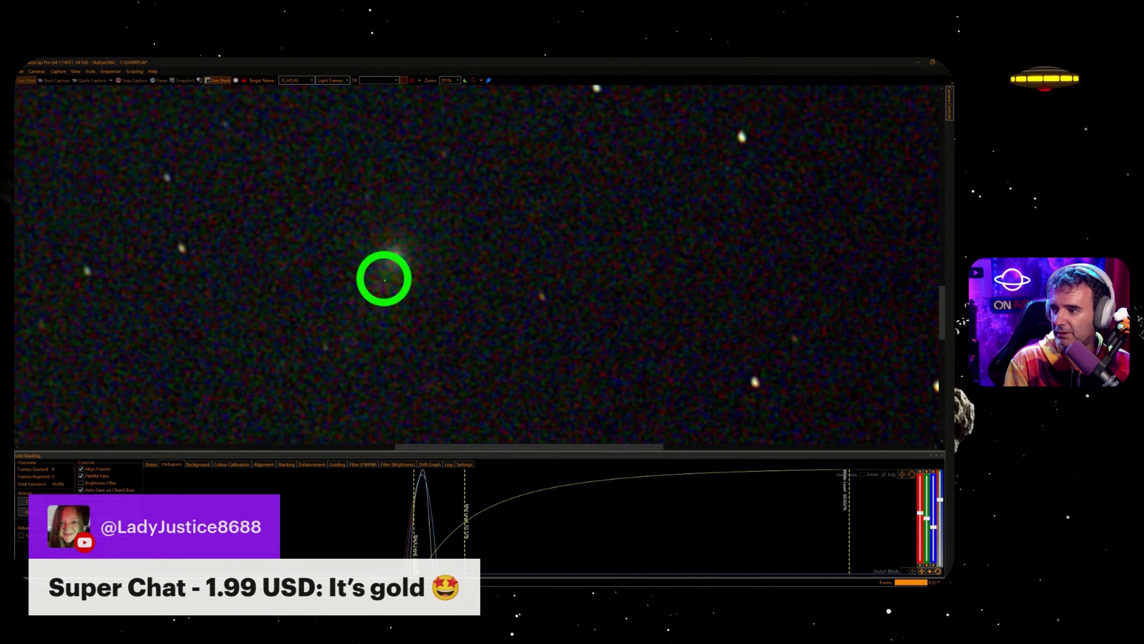
{"action": "scroll", "coordinate": [383, 276], "scroll_direction": "up", "scroll_amount": 5}
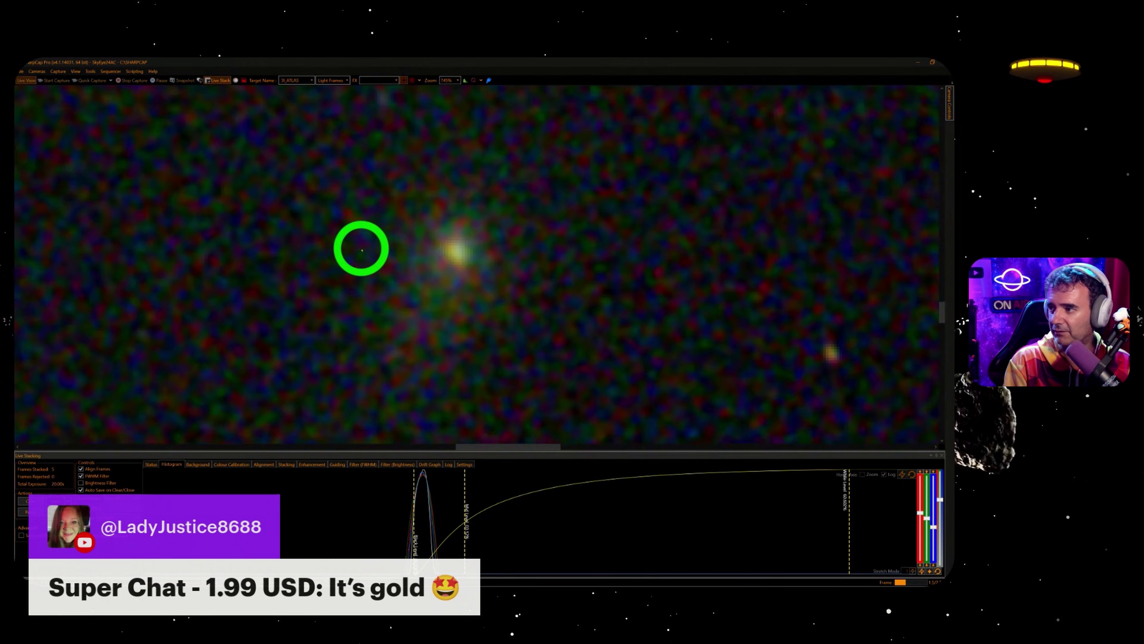
{"action": "scroll", "coordinate": [676, 248], "scroll_direction": "up", "scroll_amount": 3}
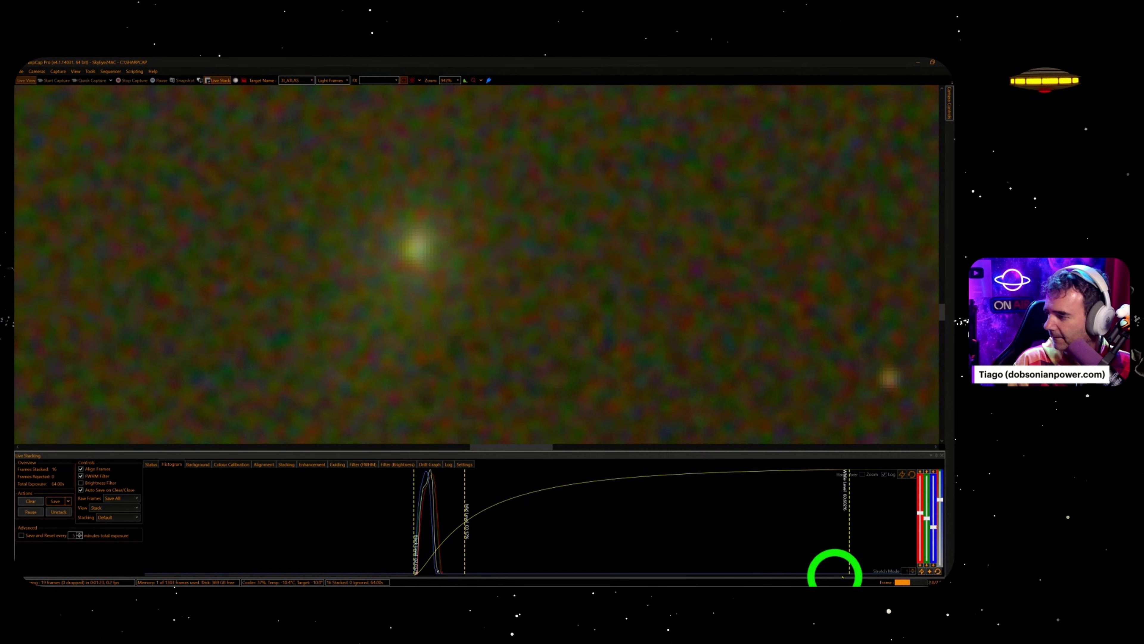
- Rebalance colours, auto-stretch again and lower the midtone level to brighten the comet
{"action": "left_click", "coordinate": [922, 571]}
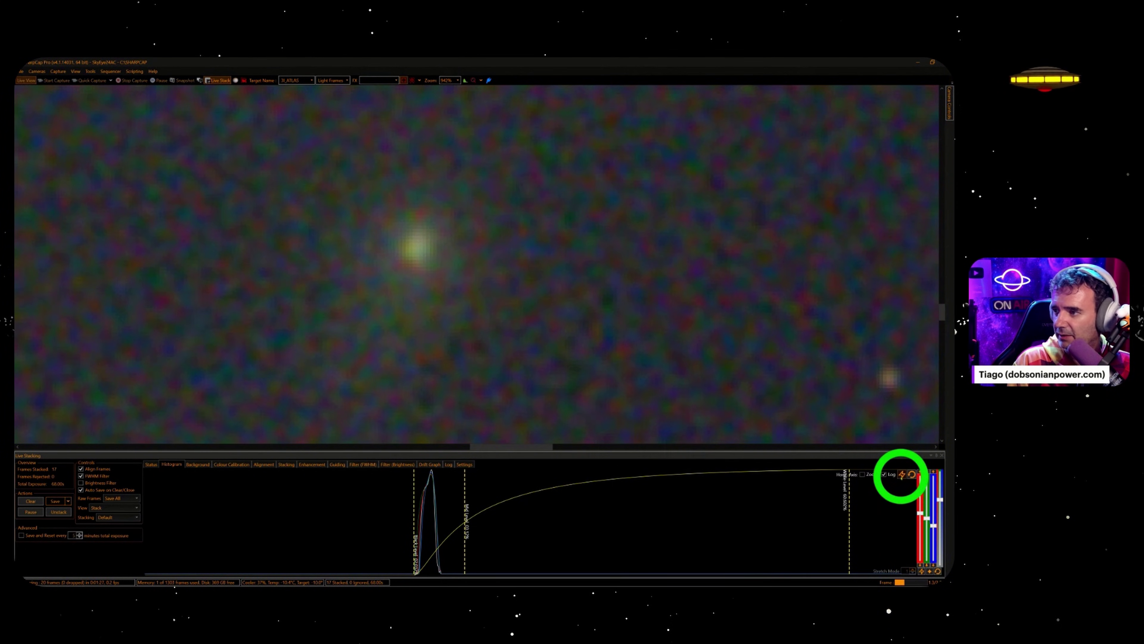
{"action": "left_click", "coordinate": [902, 474]}
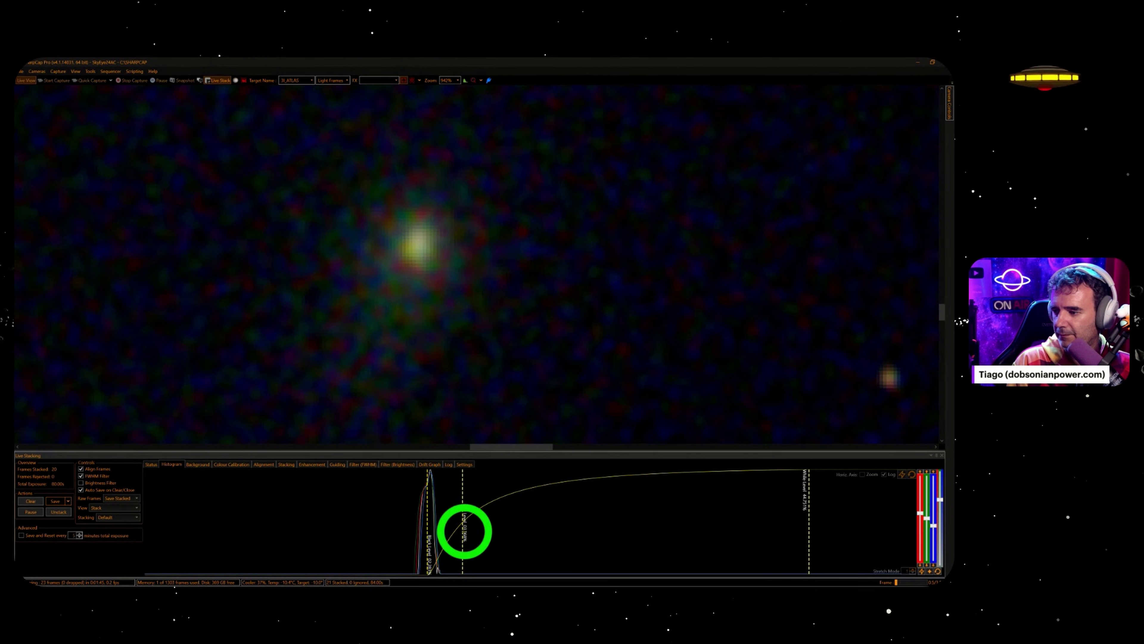
{"action": "left_click_drag", "start_coordinate": [463, 531], "coordinate": [444, 531]}
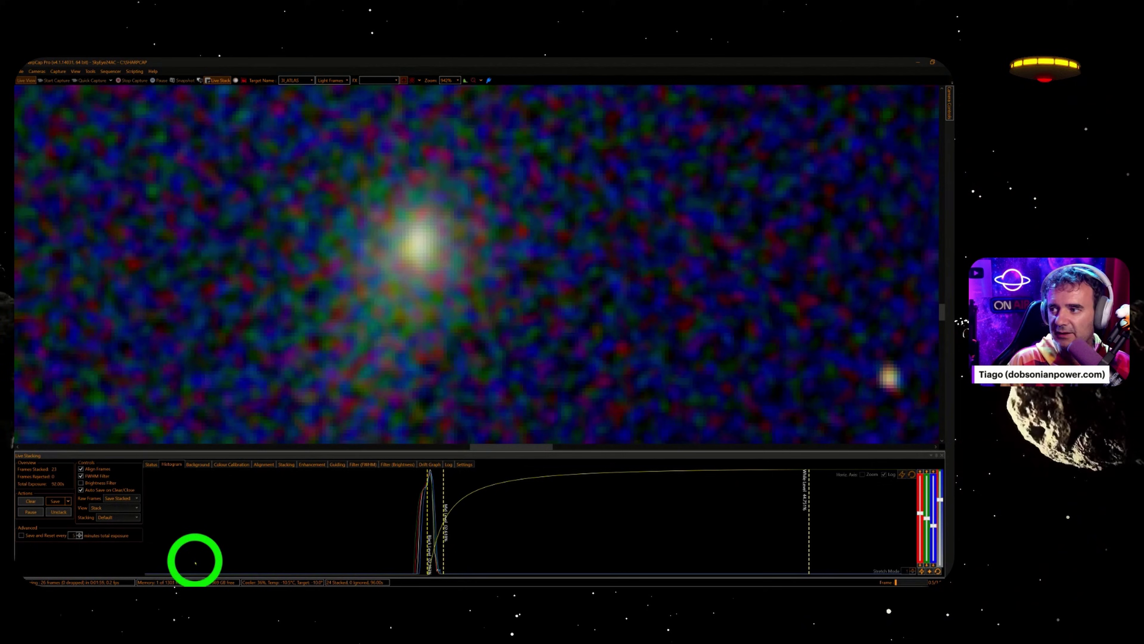
- Zoom out from about 700% to 130% to show the comet among field stars
{"action": "scroll", "coordinate": [289, 374], "scroll_direction": "down", "scroll_amount": 1}
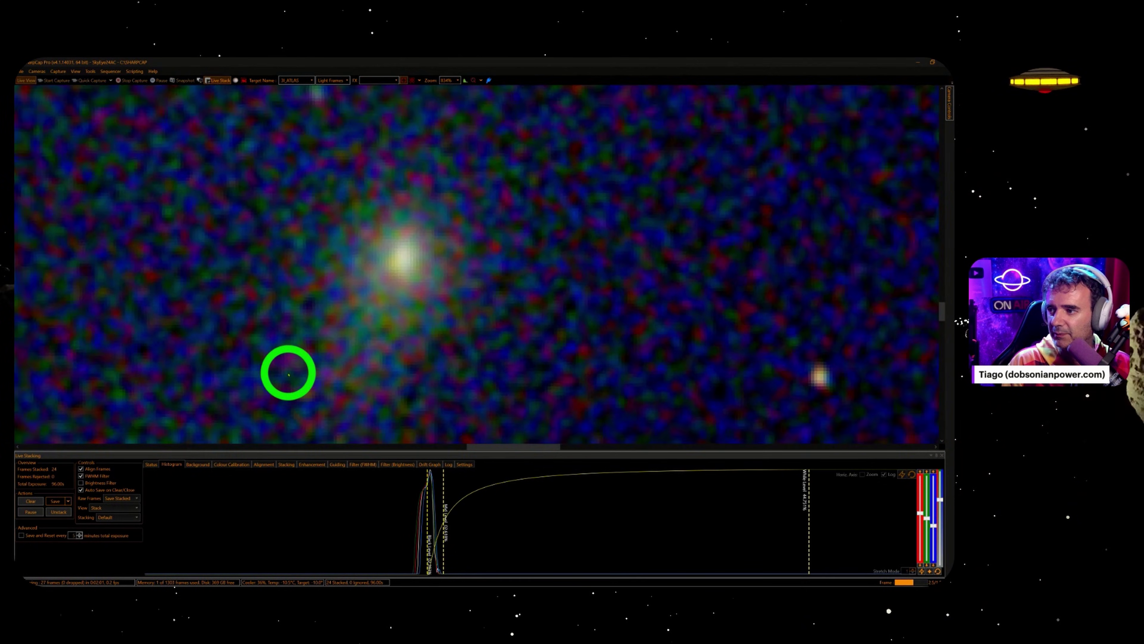
{"action": "scroll", "coordinate": [289, 374], "scroll_direction": "down", "scroll_amount": 4}
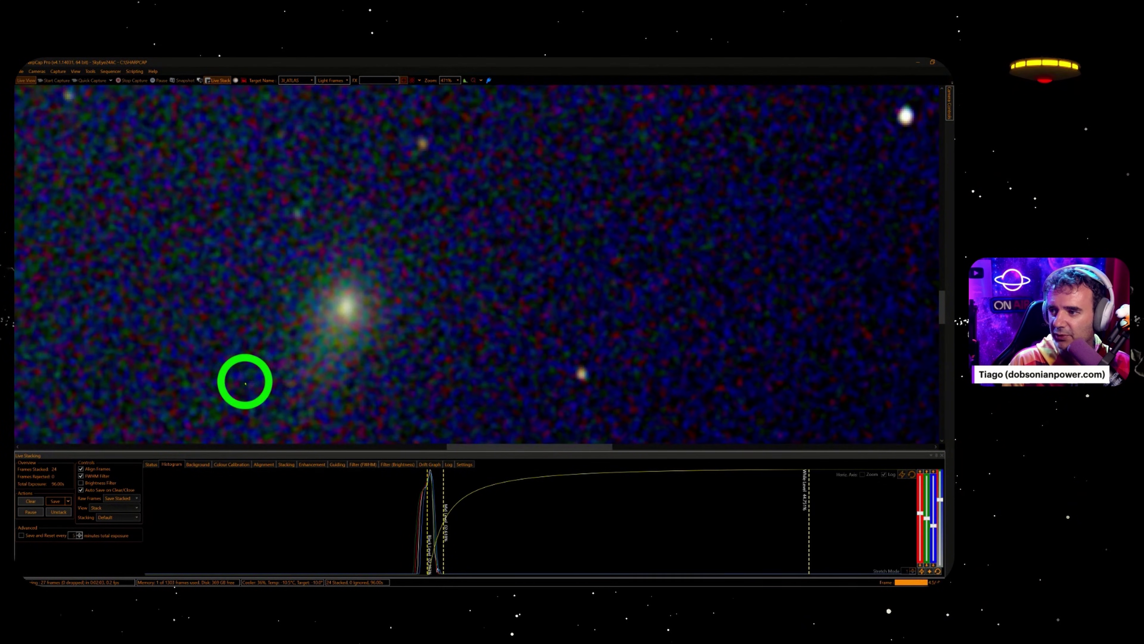
{"action": "scroll", "coordinate": [245, 384], "scroll_direction": "up", "scroll_amount": 2}
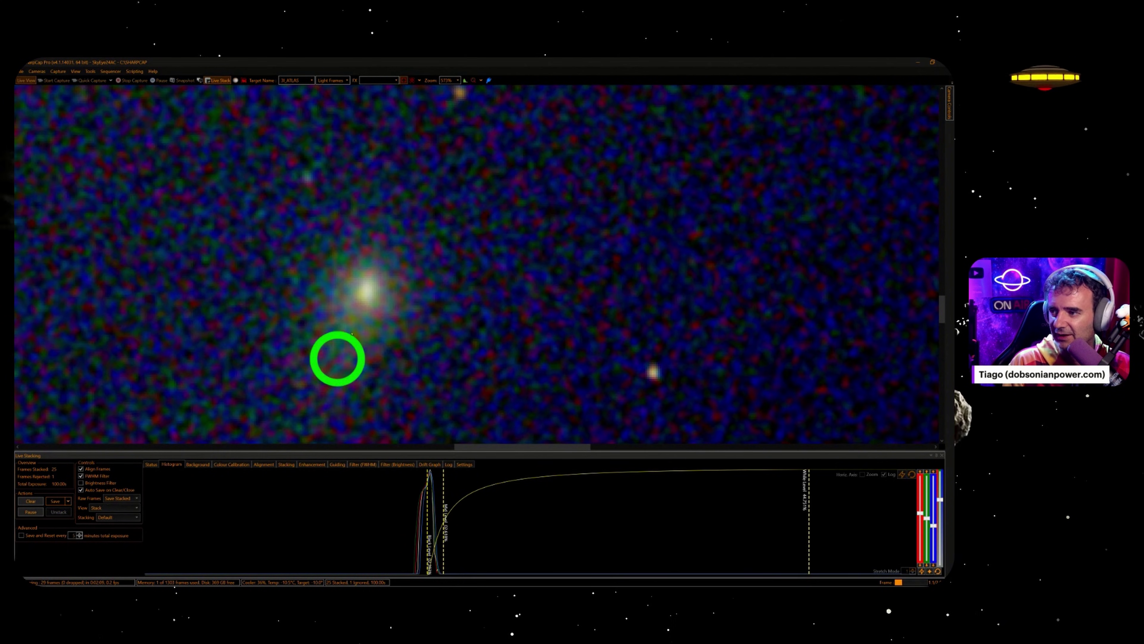
{"action": "scroll", "coordinate": [316, 372], "scroll_direction": "up", "scroll_amount": 2}
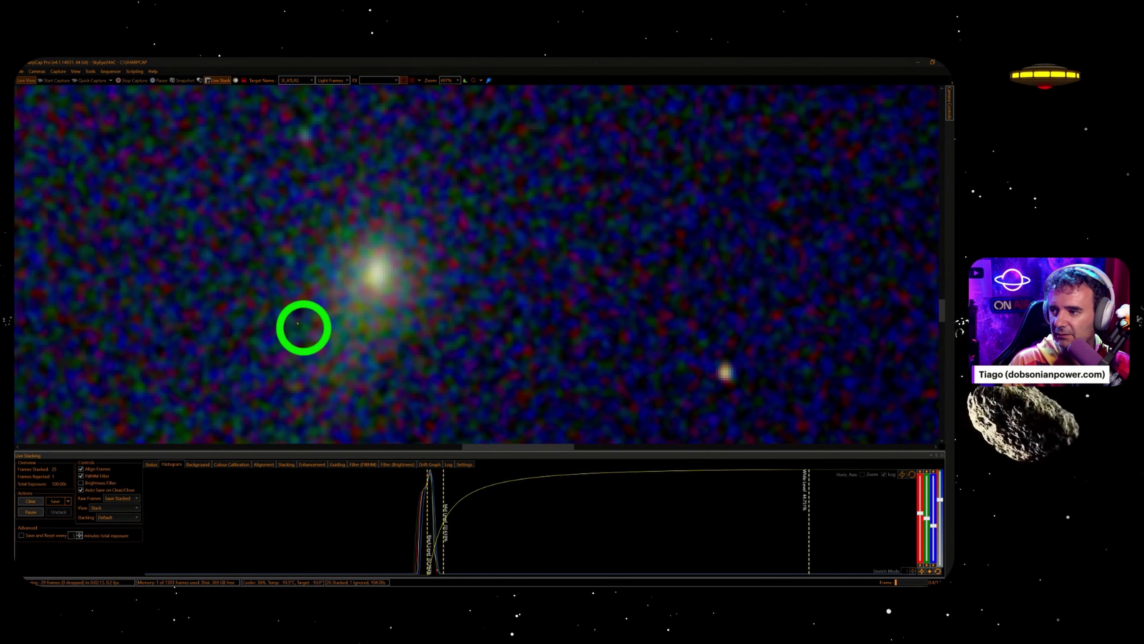
{"action": "scroll", "coordinate": [240, 364], "scroll_direction": "down", "scroll_amount": 1}
{"action": "scroll", "coordinate": [237, 370], "scroll_direction": "down", "scroll_amount": 5}
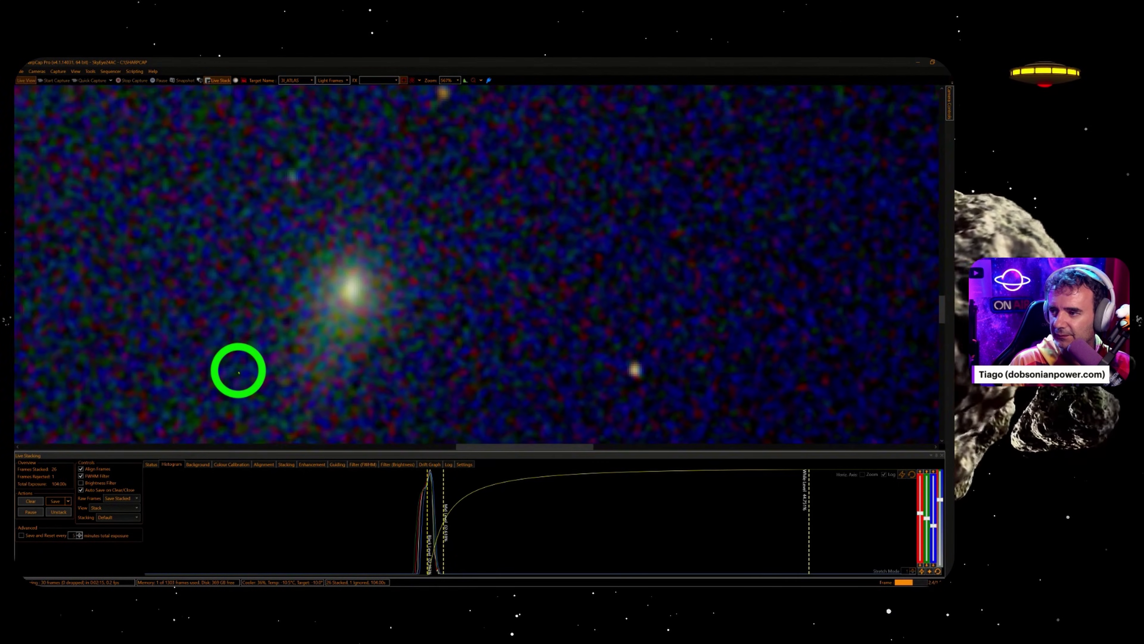
{"action": "scroll", "coordinate": [191, 384], "scroll_direction": "down", "scroll_amount": 7}
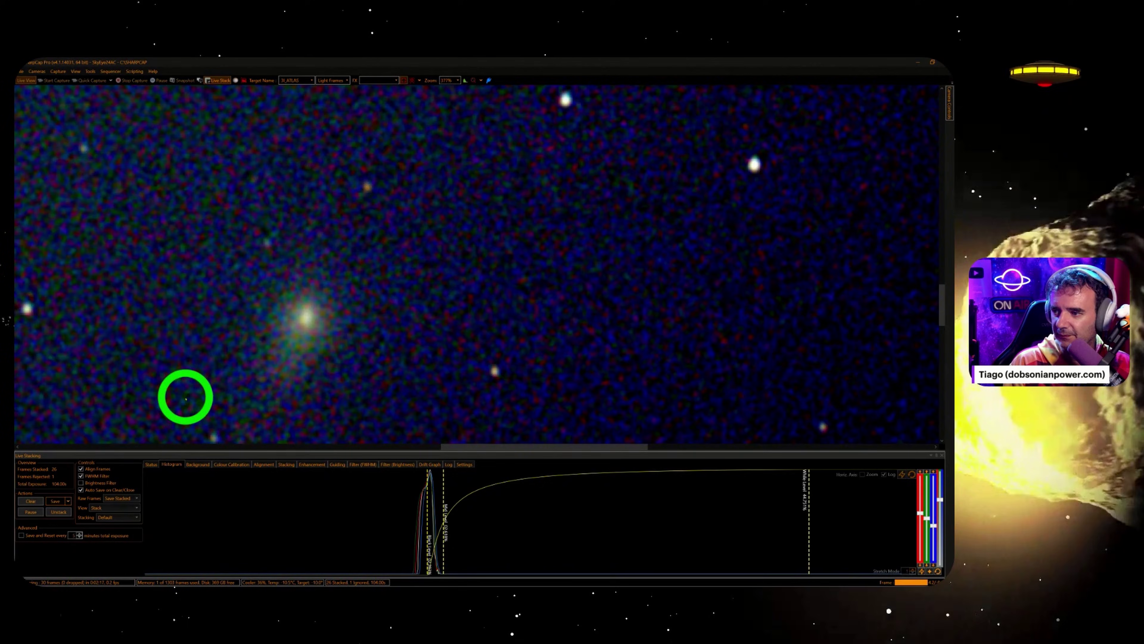
{"action": "scroll", "coordinate": [332, 412], "scroll_direction": "down", "scroll_amount": 5}
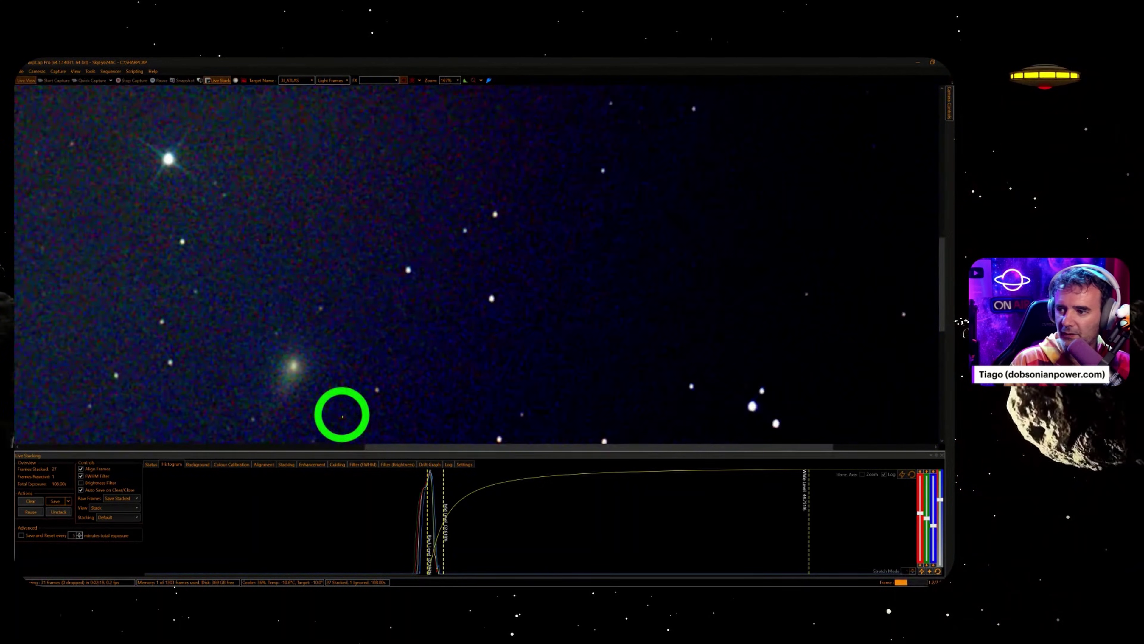
{"action": "scroll", "coordinate": [305, 378], "scroll_direction": "down", "scroll_amount": 1}
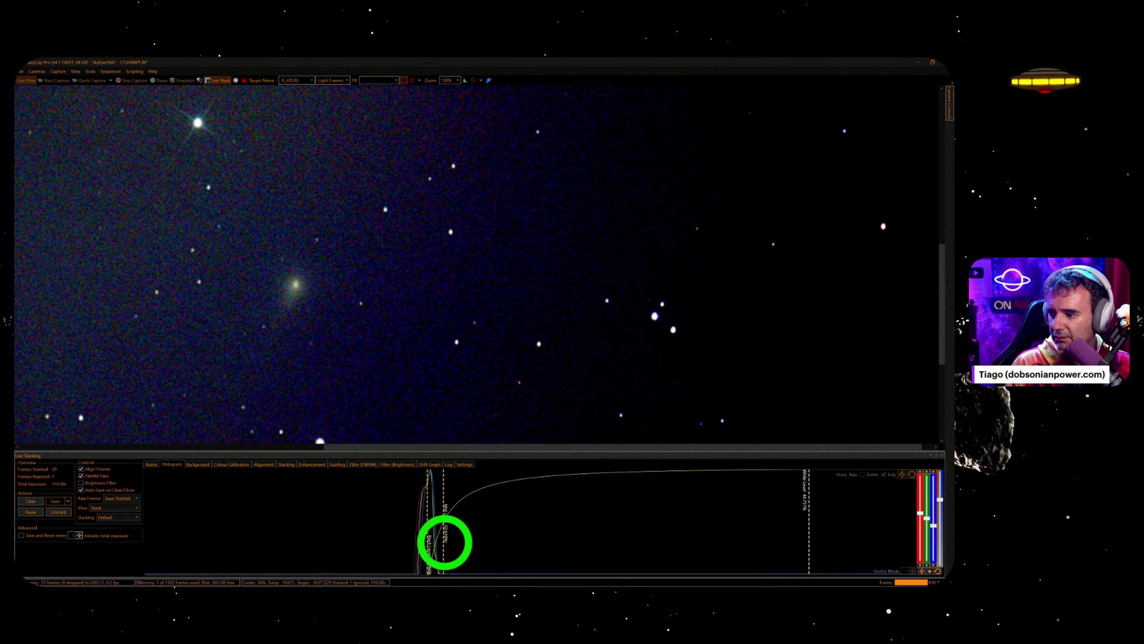
- Lower the histogram mid-level, zoom to 250% on the comet and pan the view
{"action": "left_click_drag", "start_coordinate": [444, 542], "coordinate": [439, 543]}
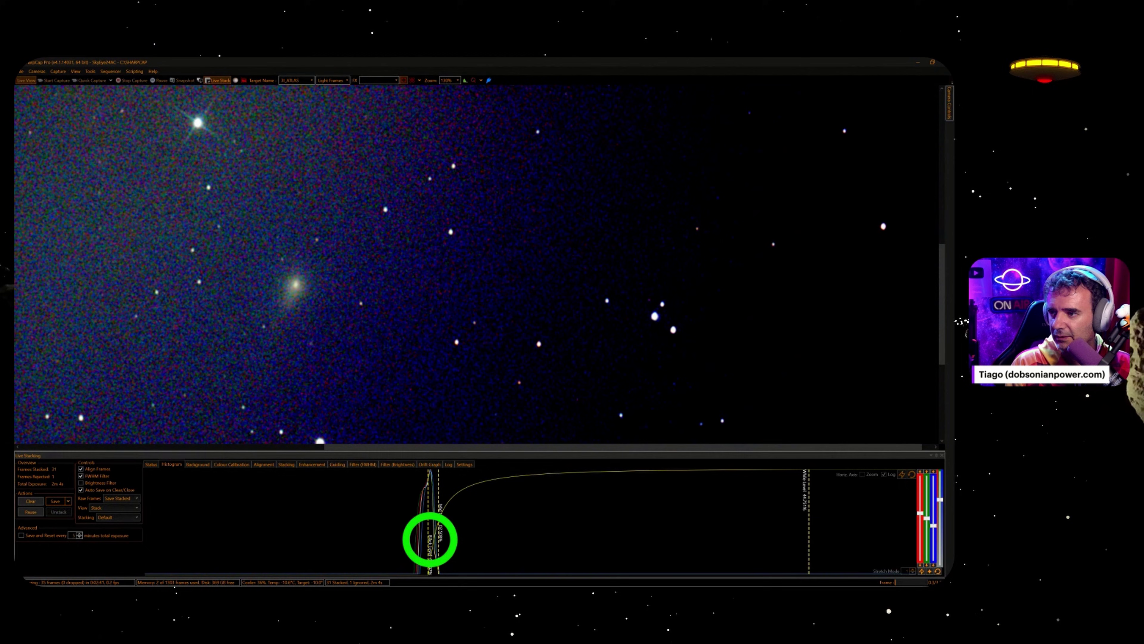
{"action": "scroll", "coordinate": [289, 363], "scroll_direction": "up", "scroll_amount": 2}
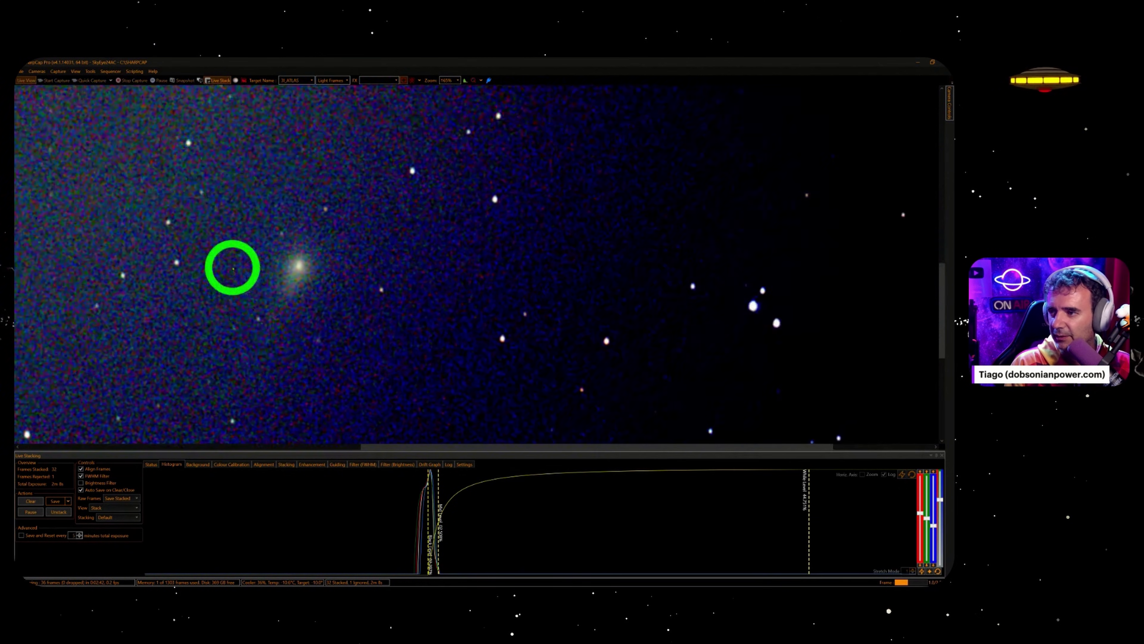
{"action": "scroll", "coordinate": [233, 268], "scroll_direction": "up", "scroll_amount": 2}
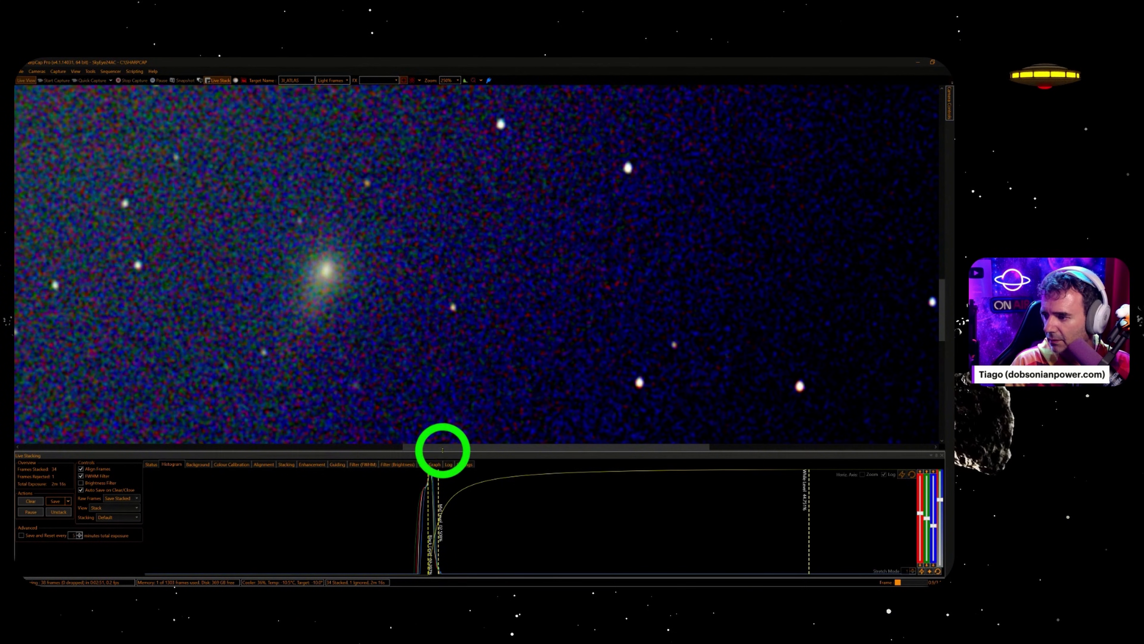
{"action": "left_click_drag", "start_coordinate": [442, 446], "coordinate": [409, 450]}
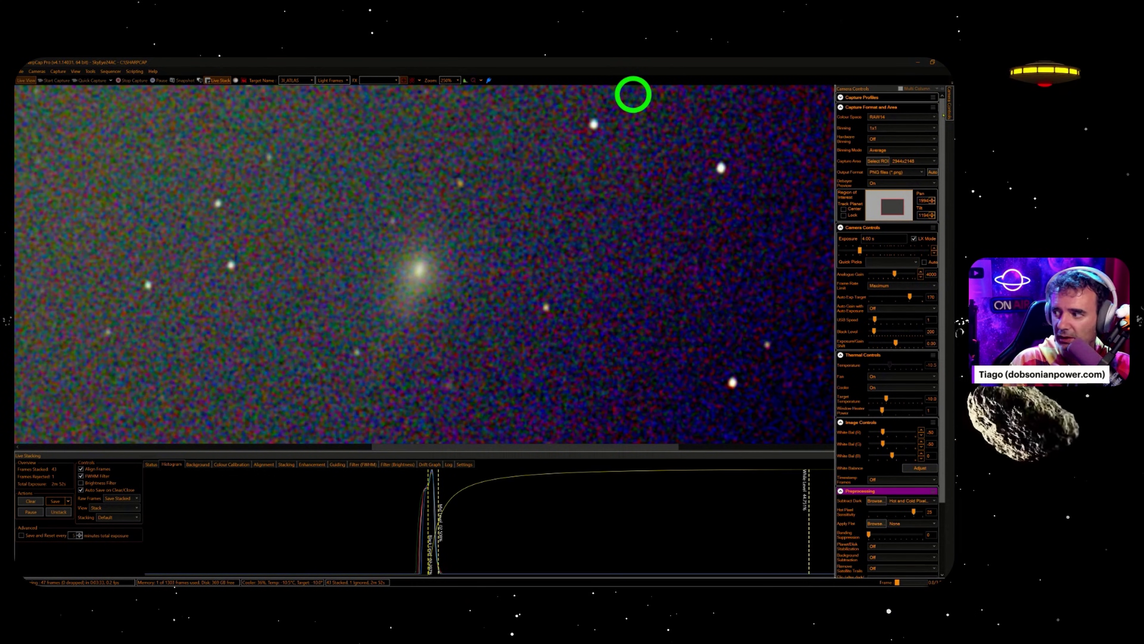
- Invert the live image colours, zoom on the comet, and raise the black level for a near-white background
{"action": "scroll", "coordinate": [903, 395], "scroll_direction": "down", "scroll_amount": 3}
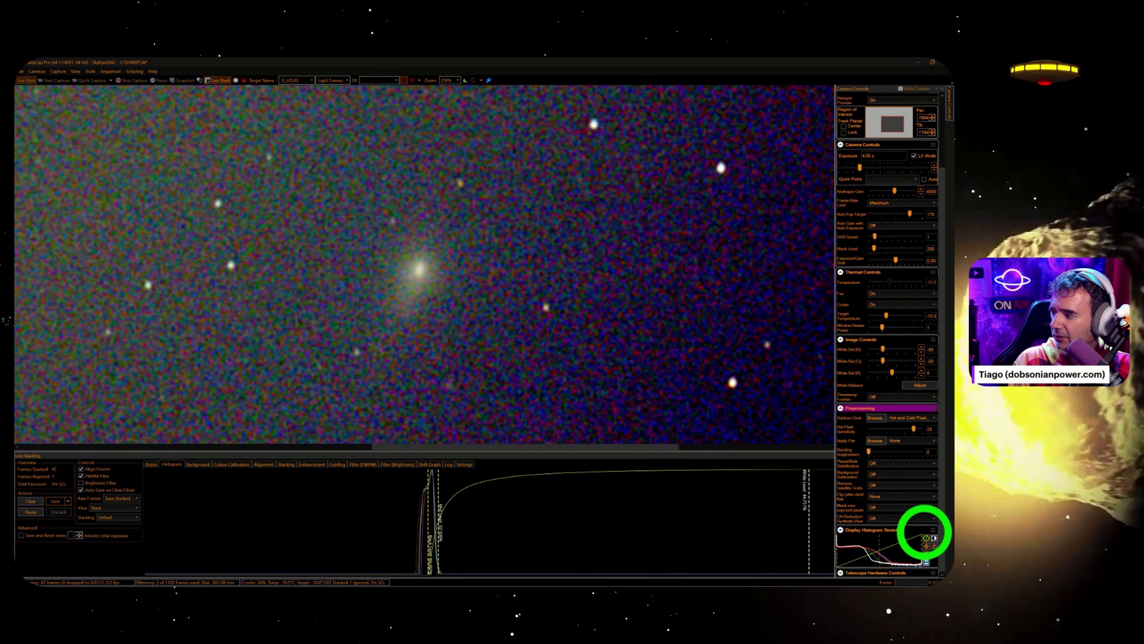
{"action": "left_click", "coordinate": [935, 538]}
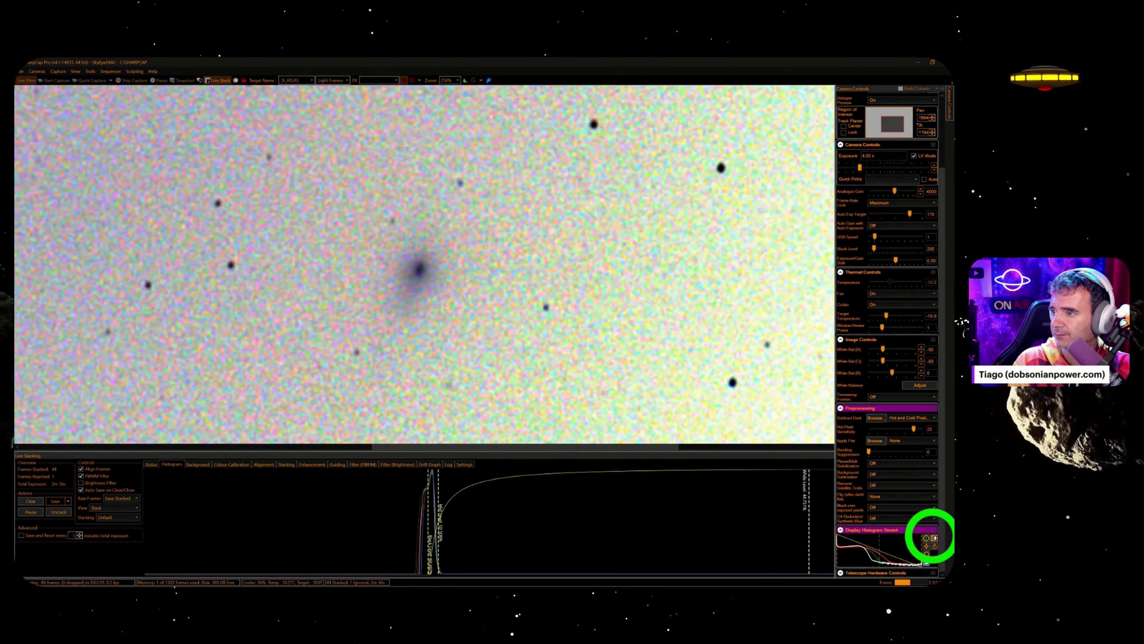
{"action": "scroll", "coordinate": [485, 299], "scroll_direction": "up", "scroll_amount": 2}
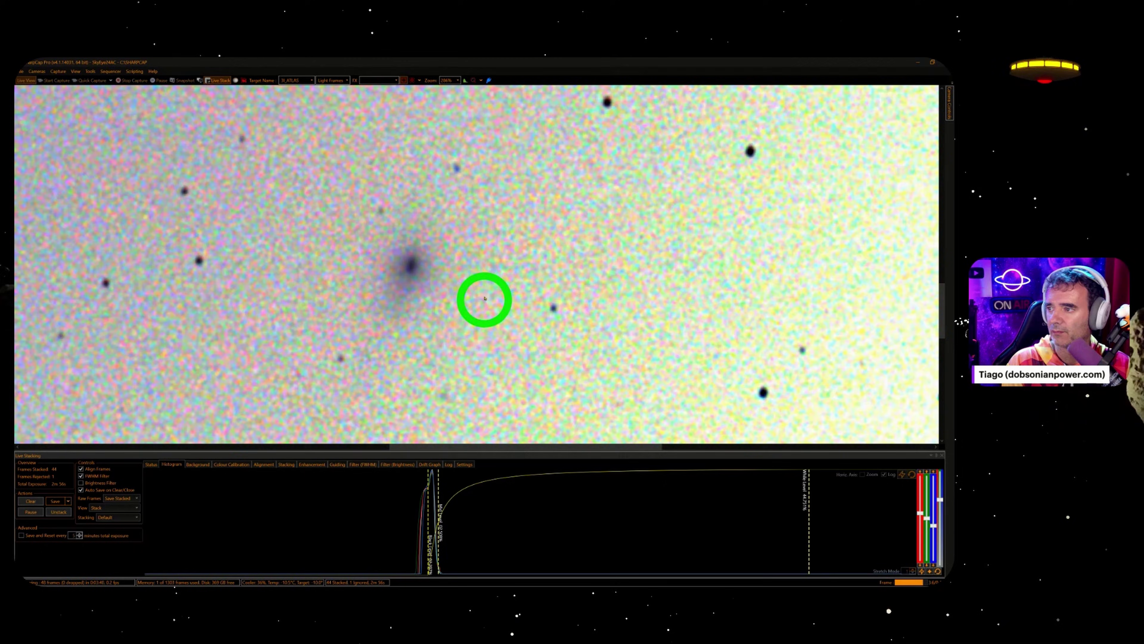
{"action": "scroll", "coordinate": [321, 261], "scroll_direction": "up", "scroll_amount": 2}
{"action": "scroll", "coordinate": [444, 262], "scroll_direction": "up", "scroll_amount": 2}
{"action": "scroll", "coordinate": [555, 266], "scroll_direction": "up", "scroll_amount": 1}
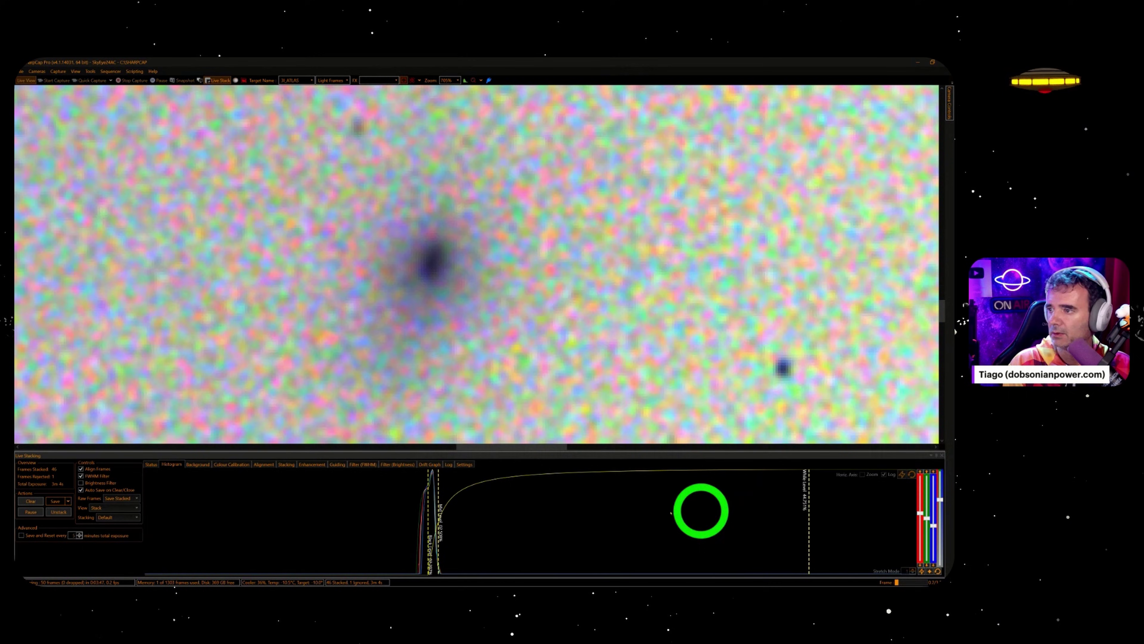
{"action": "scroll", "coordinate": [442, 265], "scroll_direction": "up", "scroll_amount": 1}
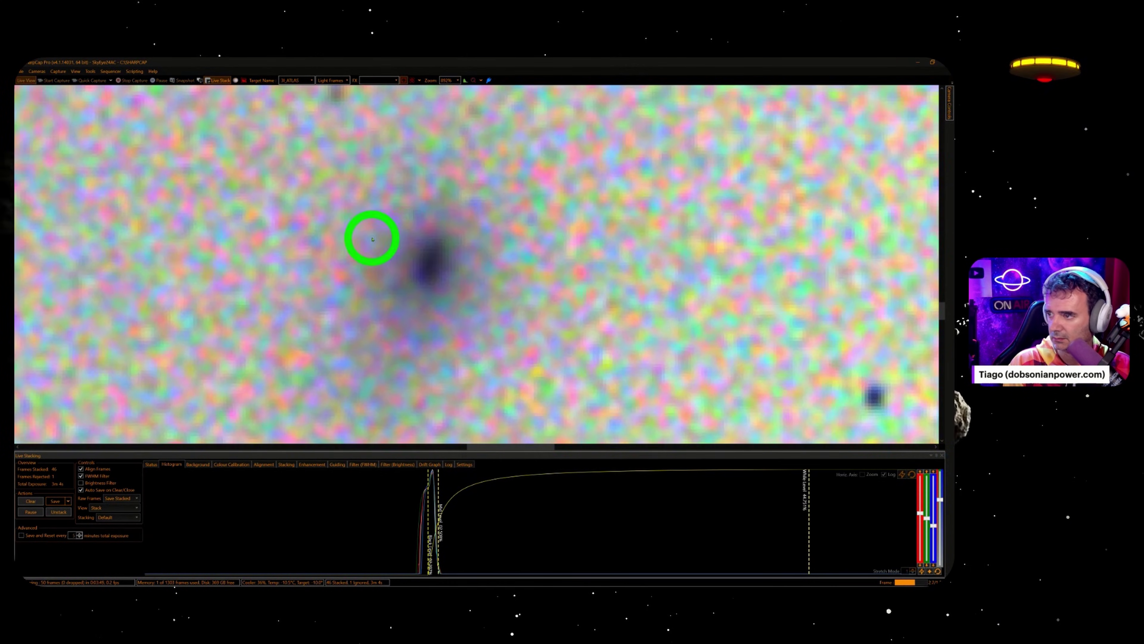
{"action": "scroll", "coordinate": [422, 271], "scroll_direction": "up", "scroll_amount": 1}
{"action": "scroll", "coordinate": [504, 250], "scroll_direction": "up", "scroll_amount": 1}
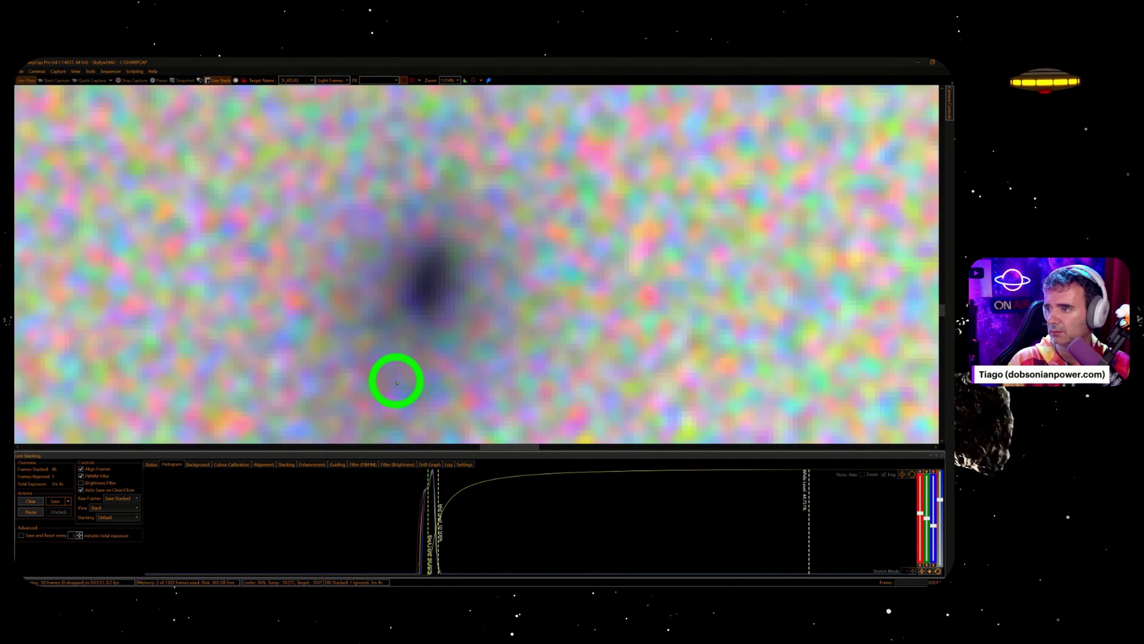
{"action": "scroll", "coordinate": [396, 382], "scroll_direction": "down", "scroll_amount": 3}
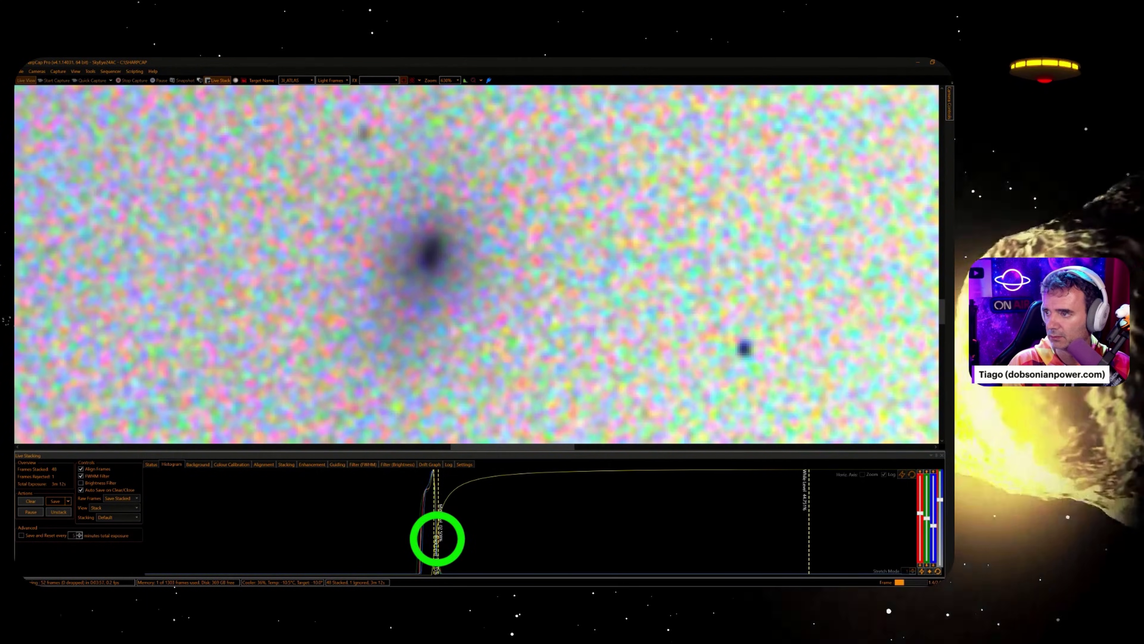
{"action": "left_click_drag", "start_coordinate": [437, 539], "coordinate": [440, 541]}
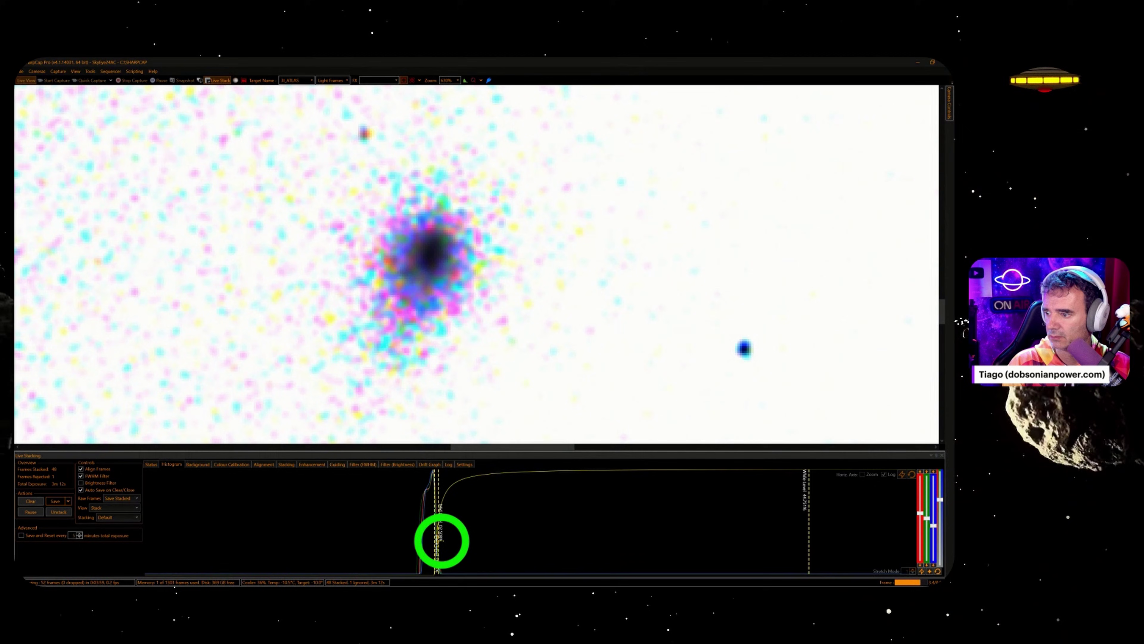
- Zoom in further on the inverted comet image
{"action": "scroll", "coordinate": [450, 359], "scroll_direction": "up", "scroll_amount": 2}
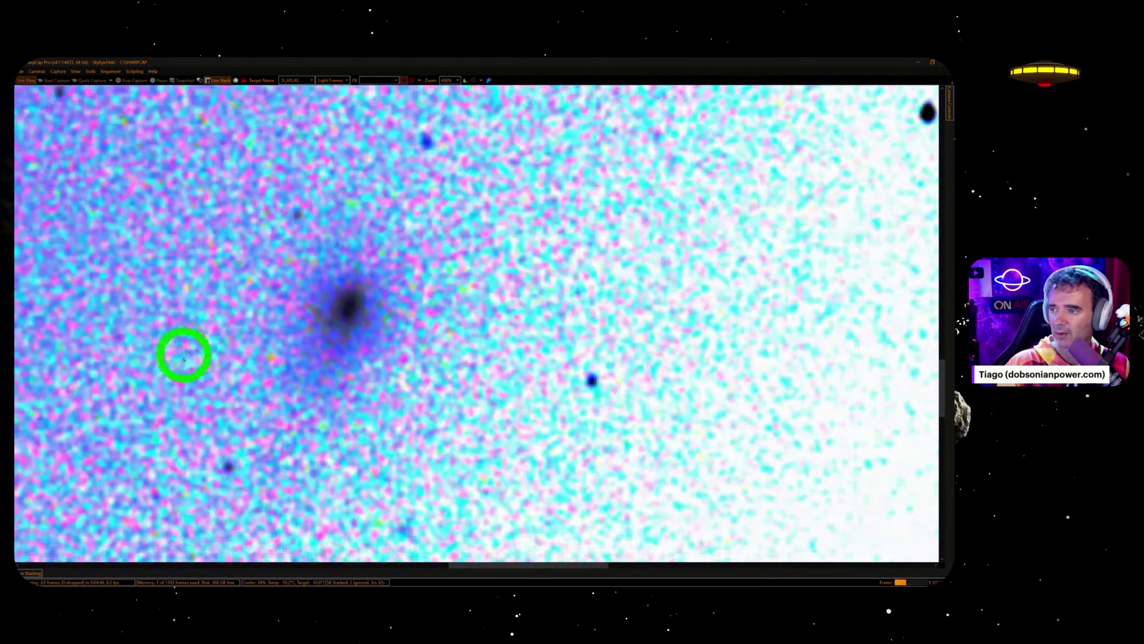
{"action": "scroll", "coordinate": [185, 356], "scroll_direction": "down", "scroll_amount": 1}
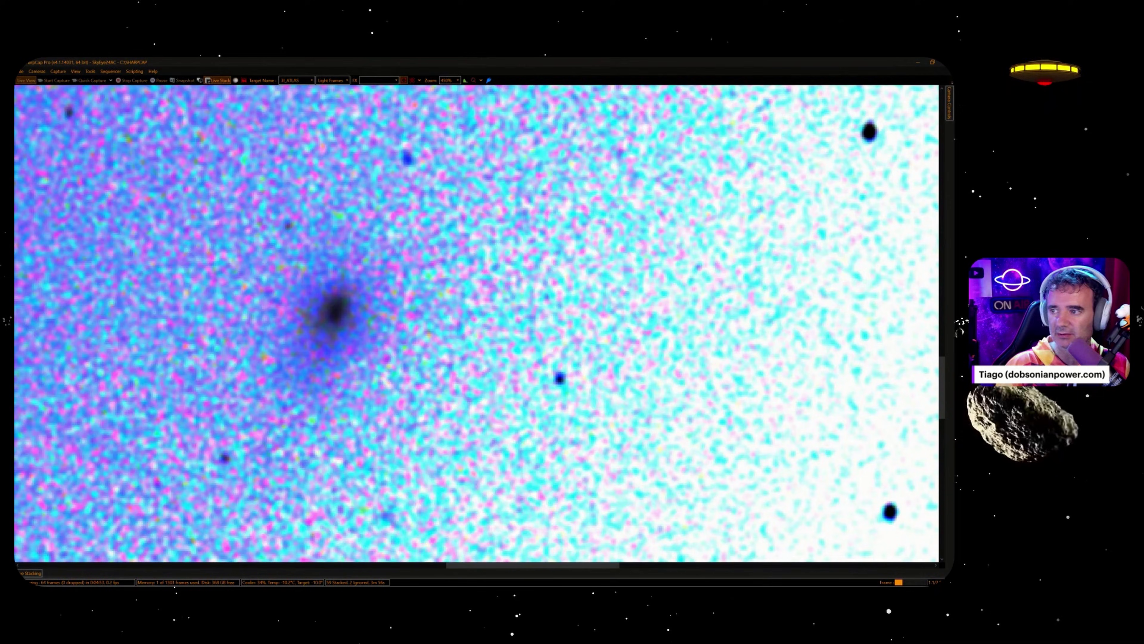
- Zoom out and back in on the inverted comet to inspect its coma as frames stack
{"action": "scroll", "coordinate": [238, 383], "scroll_direction": "up", "scroll_amount": 3}
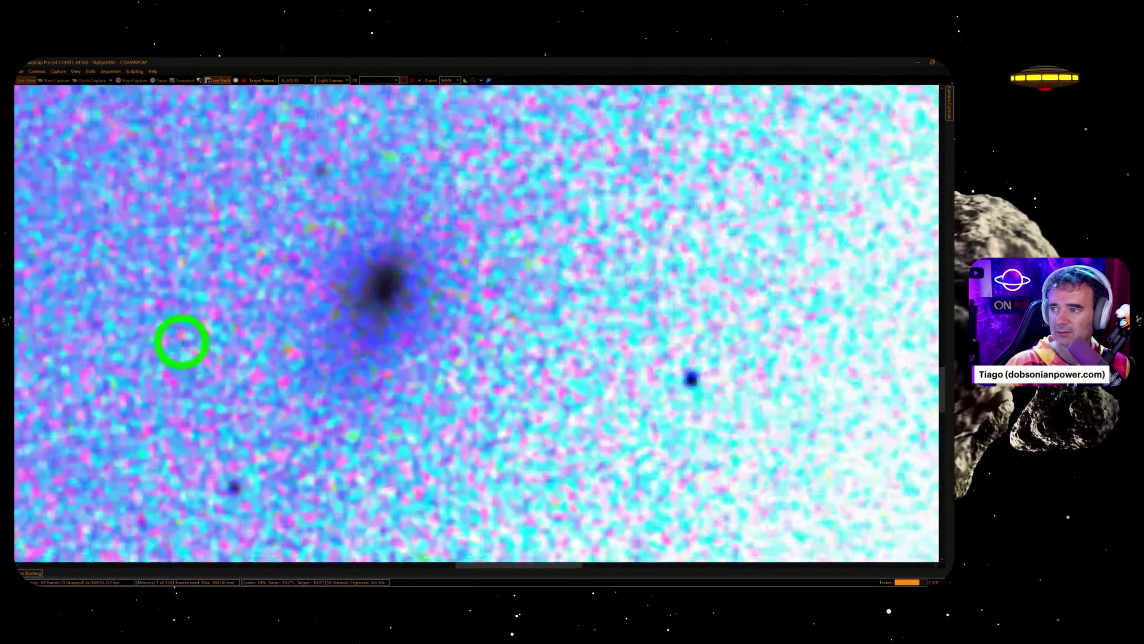
{"action": "scroll", "coordinate": [286, 259], "scroll_direction": "up", "scroll_amount": 1}
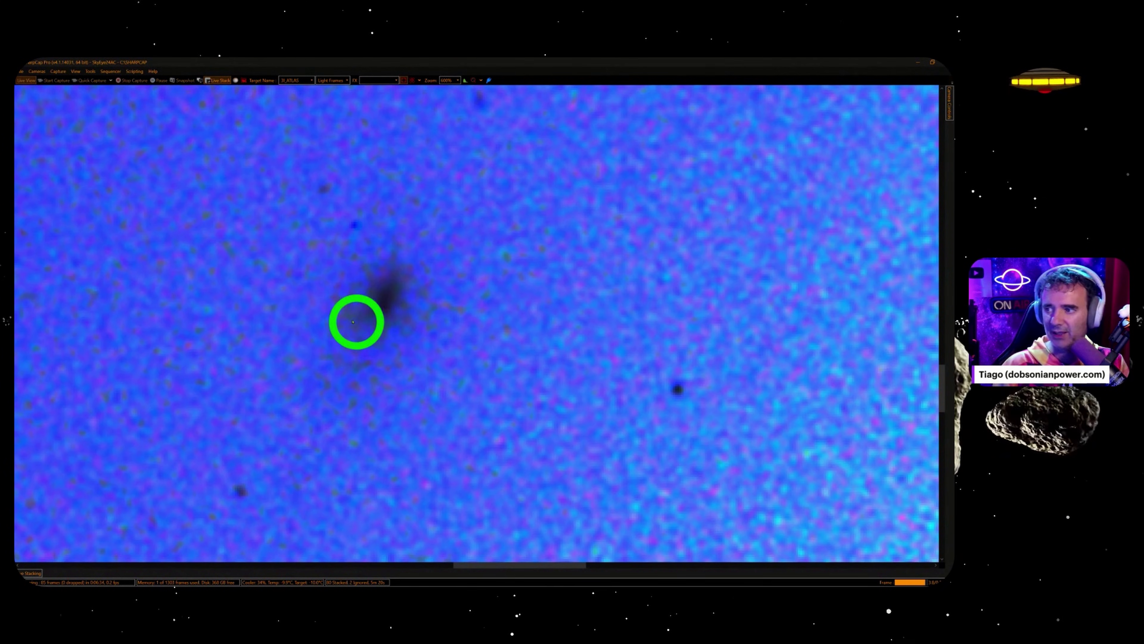
- Turn colour inversion off and zoom in on the comet's bright core
{"action": "scroll", "coordinate": [333, 284], "scroll_direction": "up", "scroll_amount": 1}
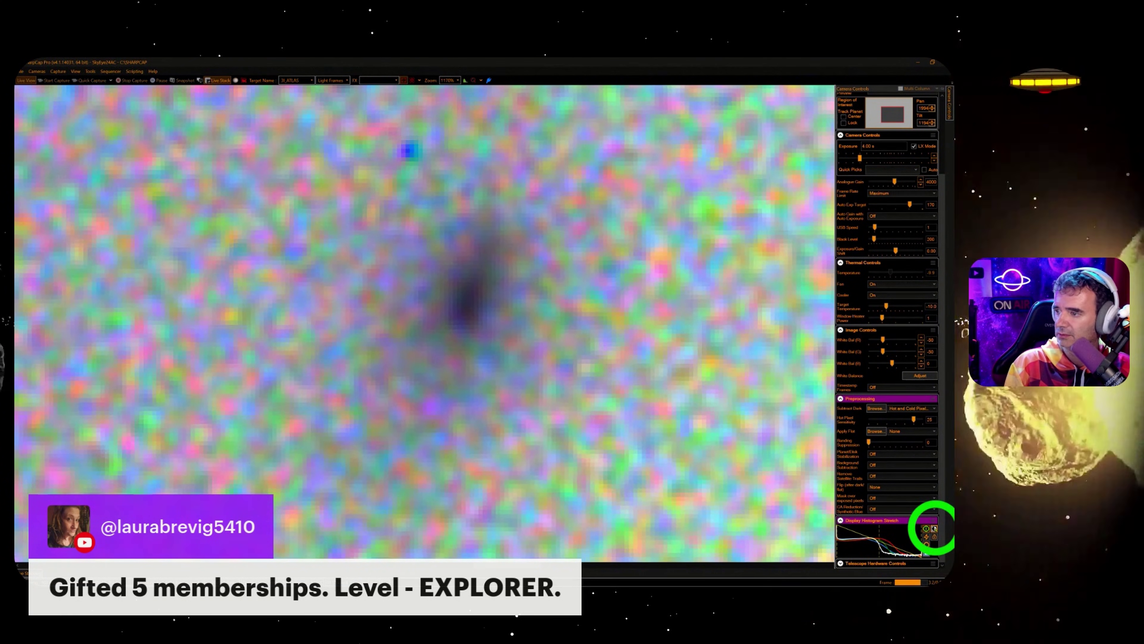
{"action": "left_click", "coordinate": [934, 528]}
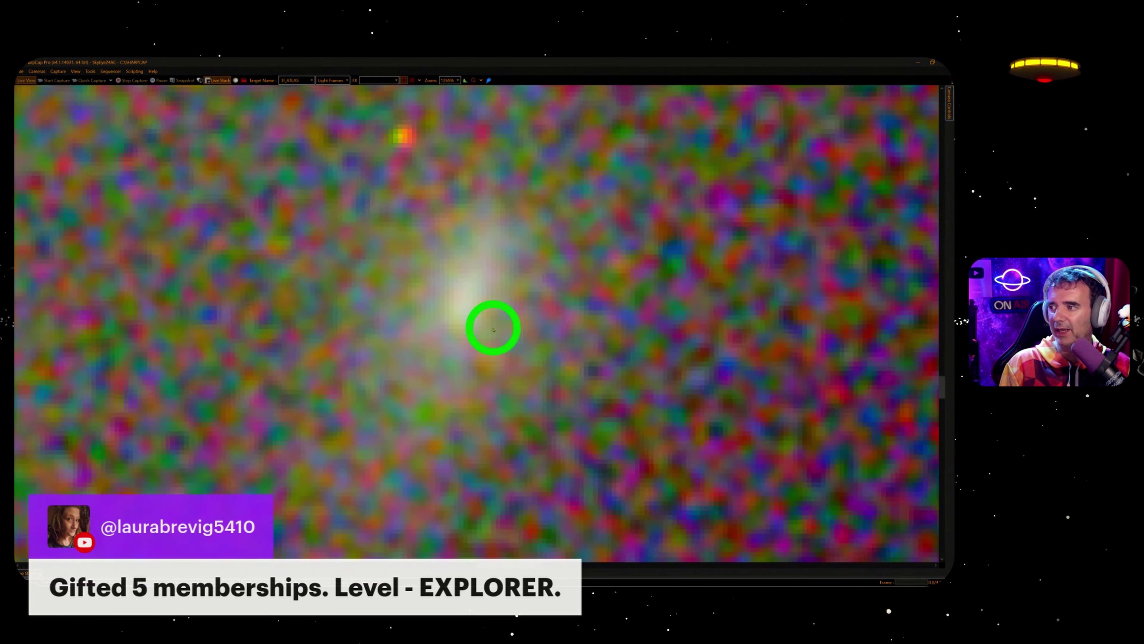
{"action": "scroll", "coordinate": [518, 316], "scroll_direction": "up", "scroll_amount": 3}
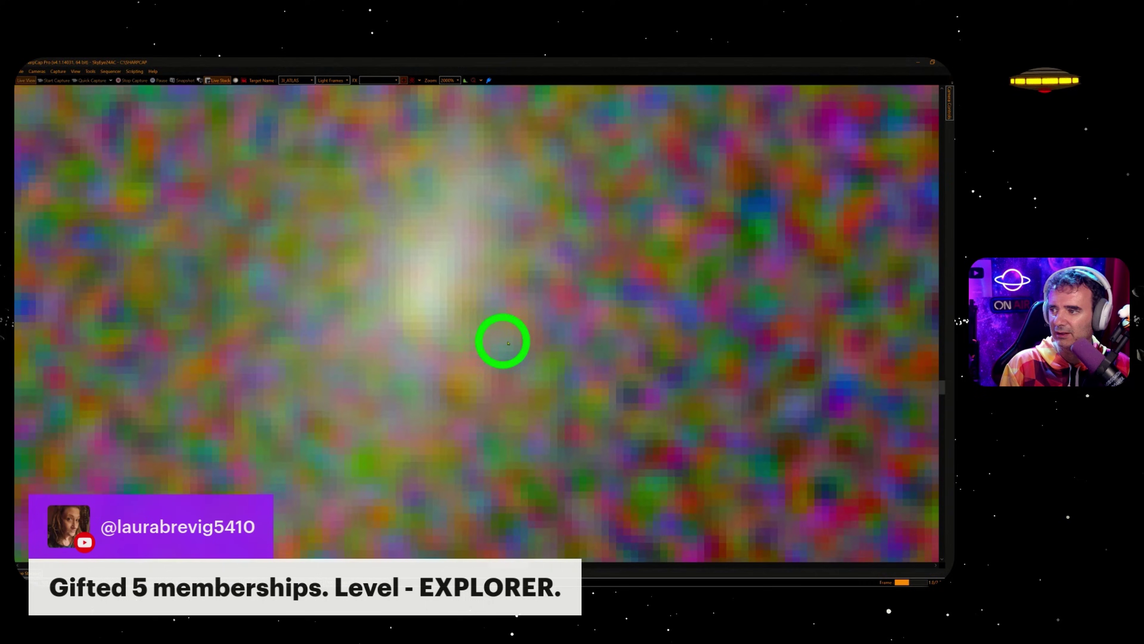
{"action": "scroll", "coordinate": [523, 340], "scroll_direction": "down", "scroll_amount": 2}
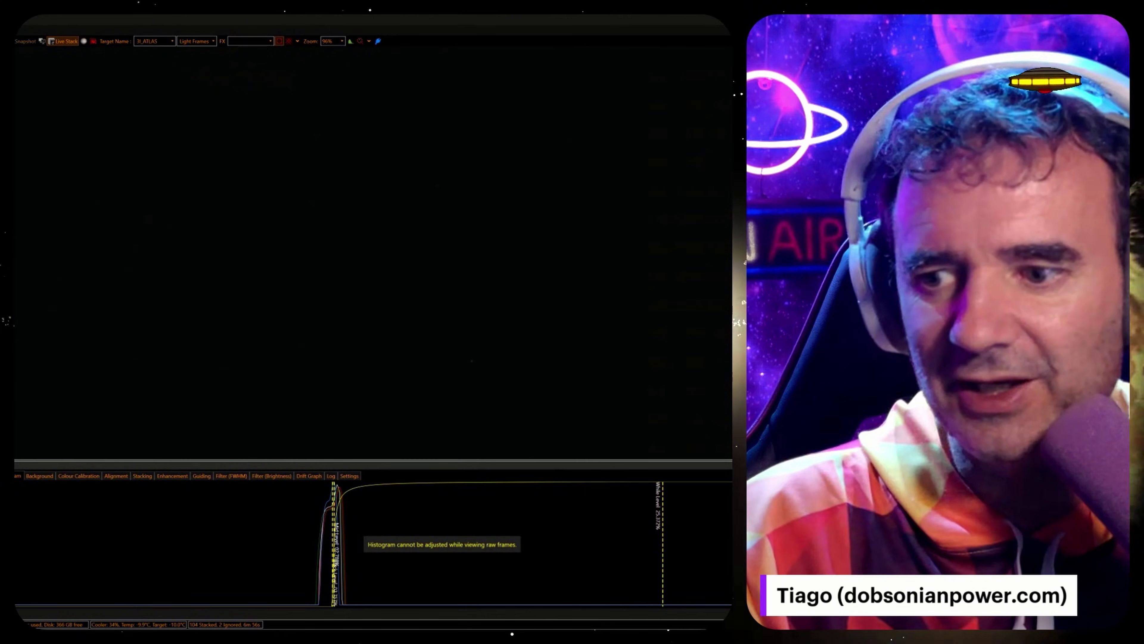